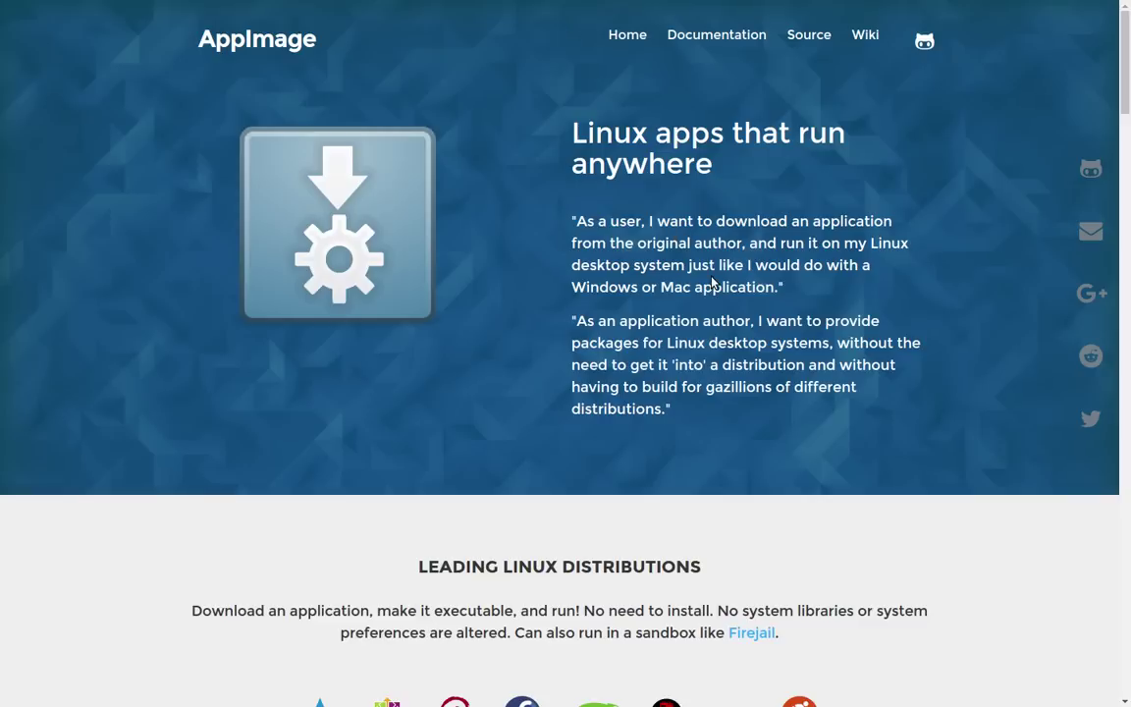
Scroll AppImage.org to 'See it in action' with the 64-bit and 32-bit Subsurface downloads.
scroll(713, 282, "down", 6)
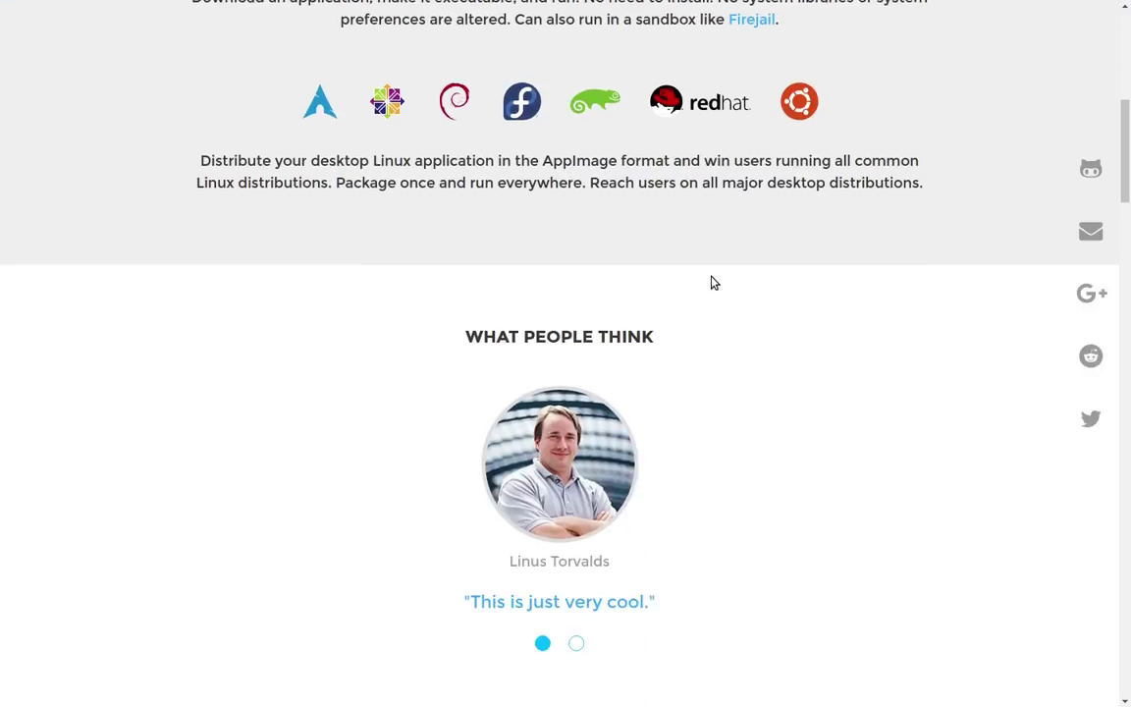
scroll(712, 283, "down", 2)
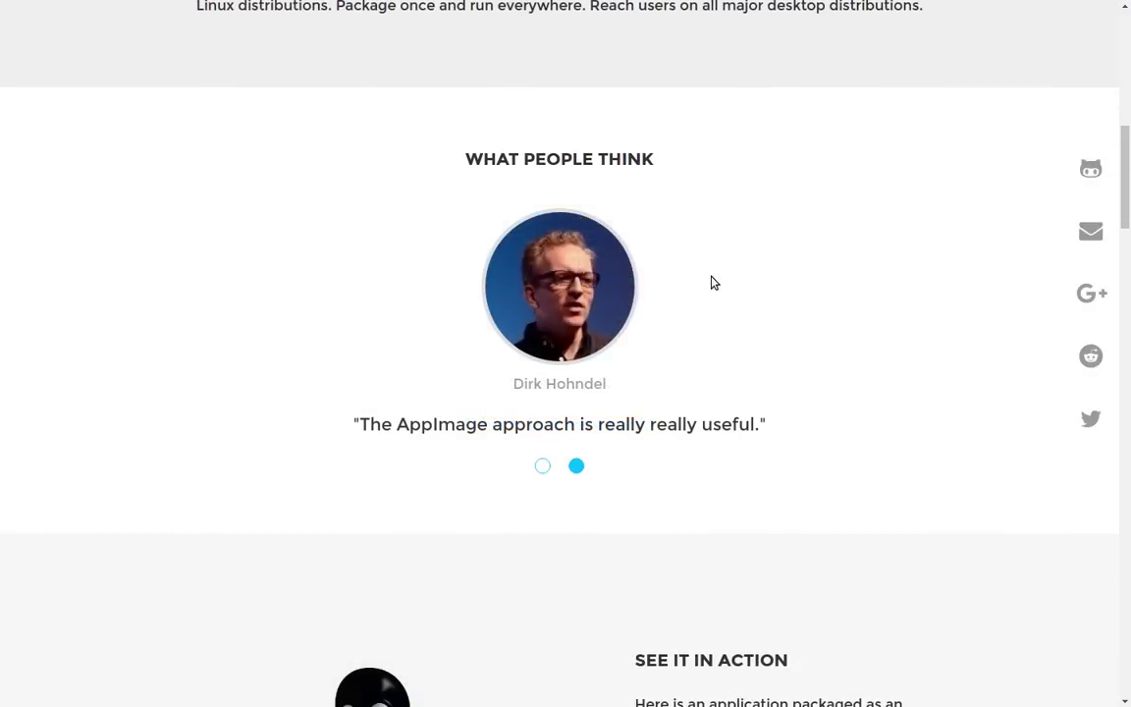
scroll(713, 283, "down", 5)
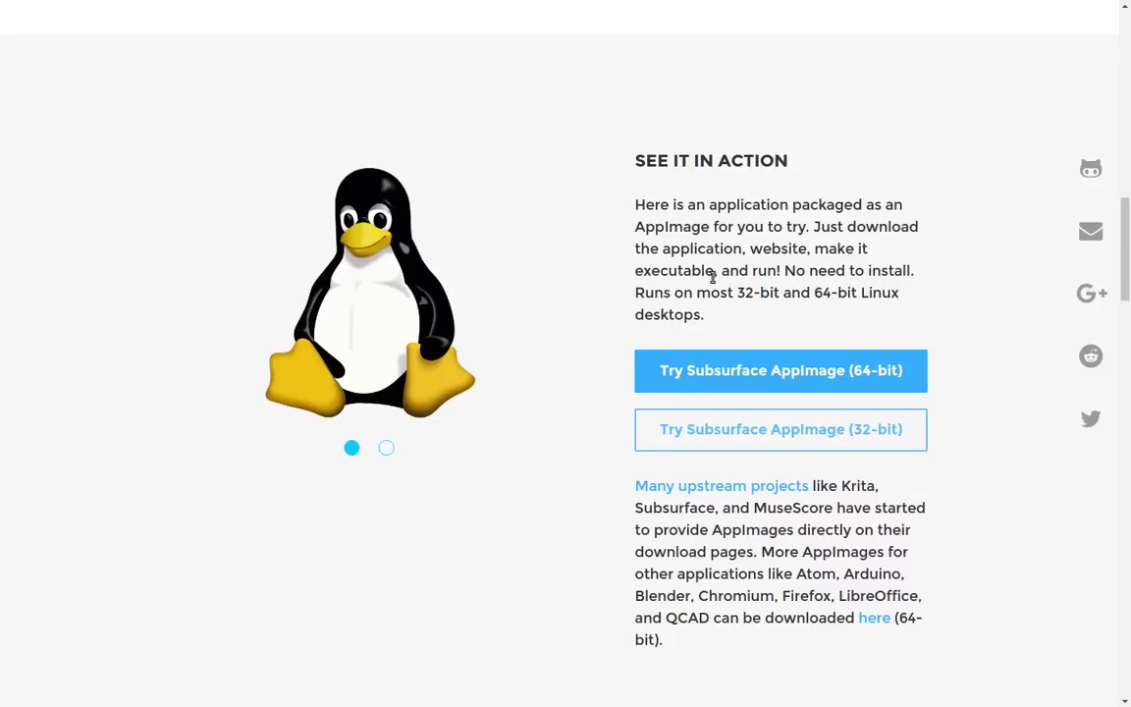
scroll(707, 283, "up", 1)
scroll(702, 285, "up", 5)
scroll(701, 285, "down", 3)
scroll(702, 285, "down", 3)
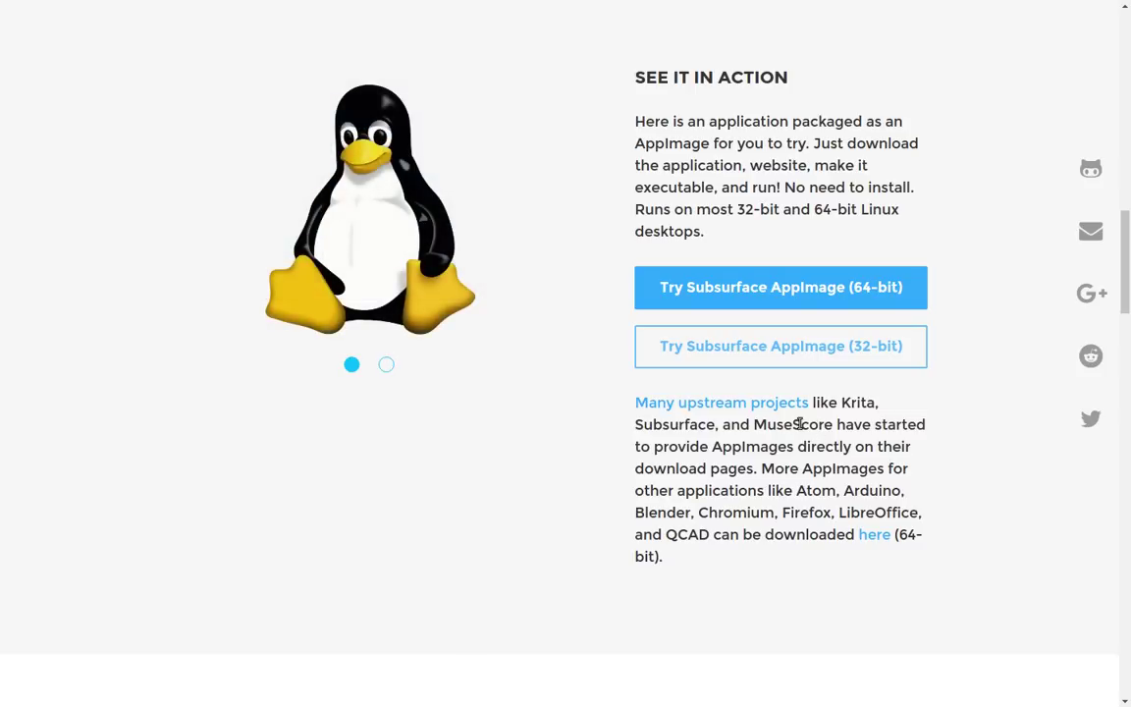
Scroll further down to the './Subsurface*.AppImage' run step and the 'Watch How It Works' video.
scroll(800, 424, "down", 6)
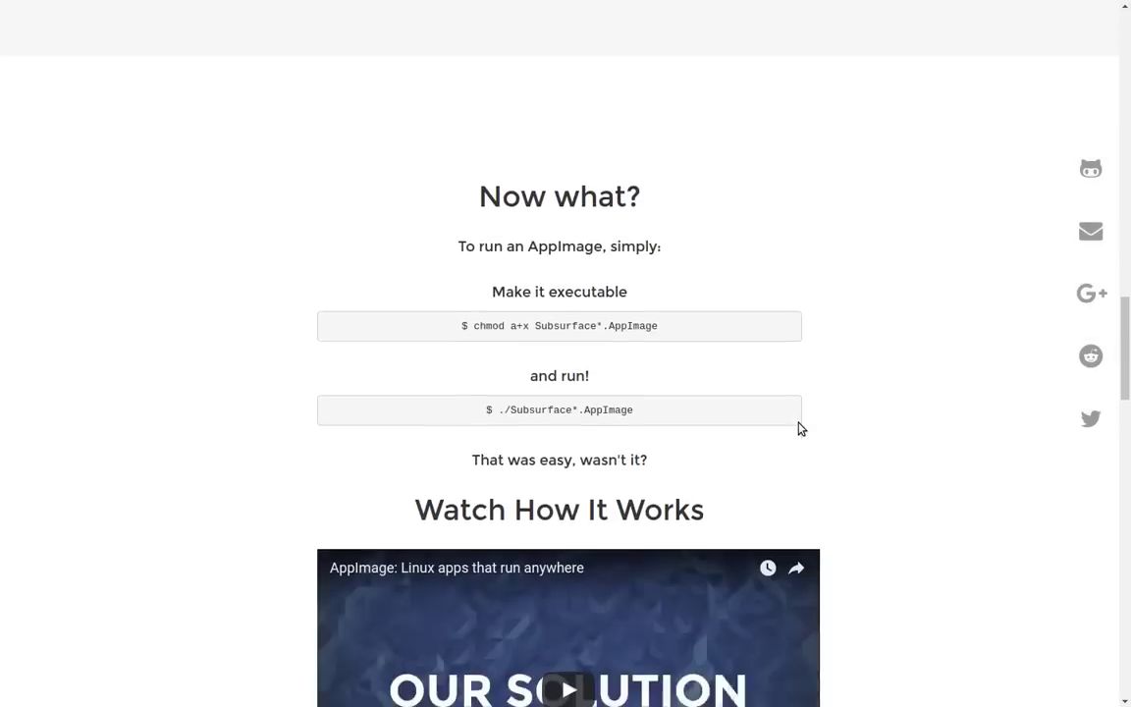
scroll(800, 427, "down", 3)
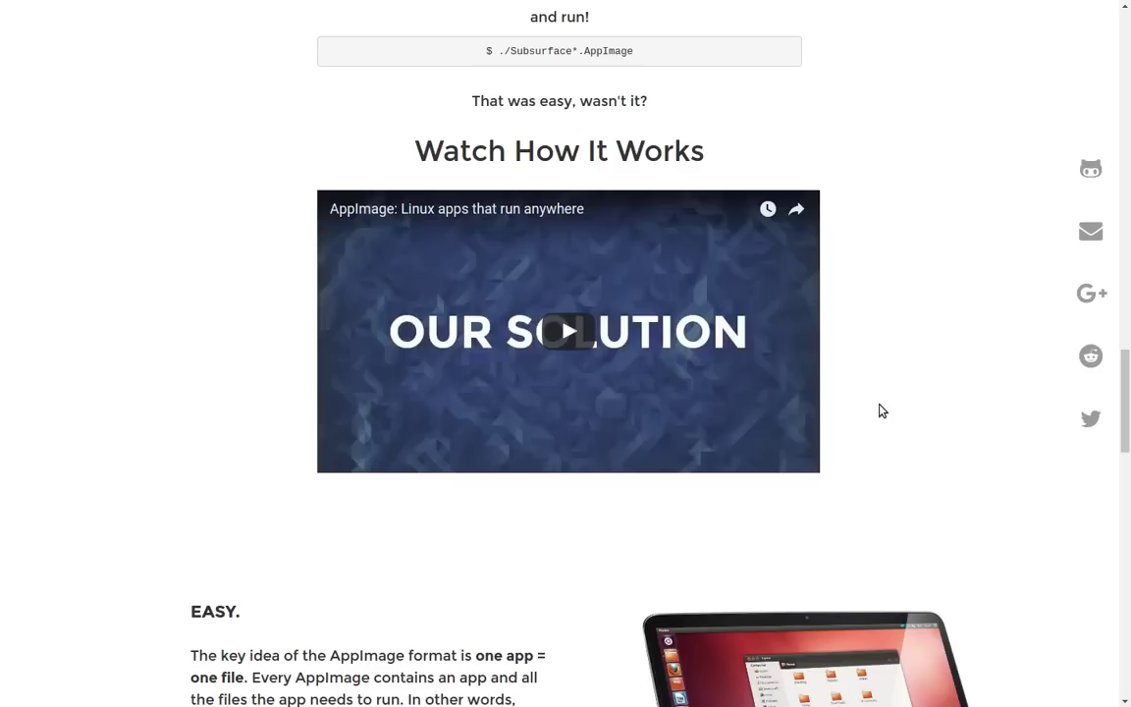
scroll(880, 411, "down", 4)
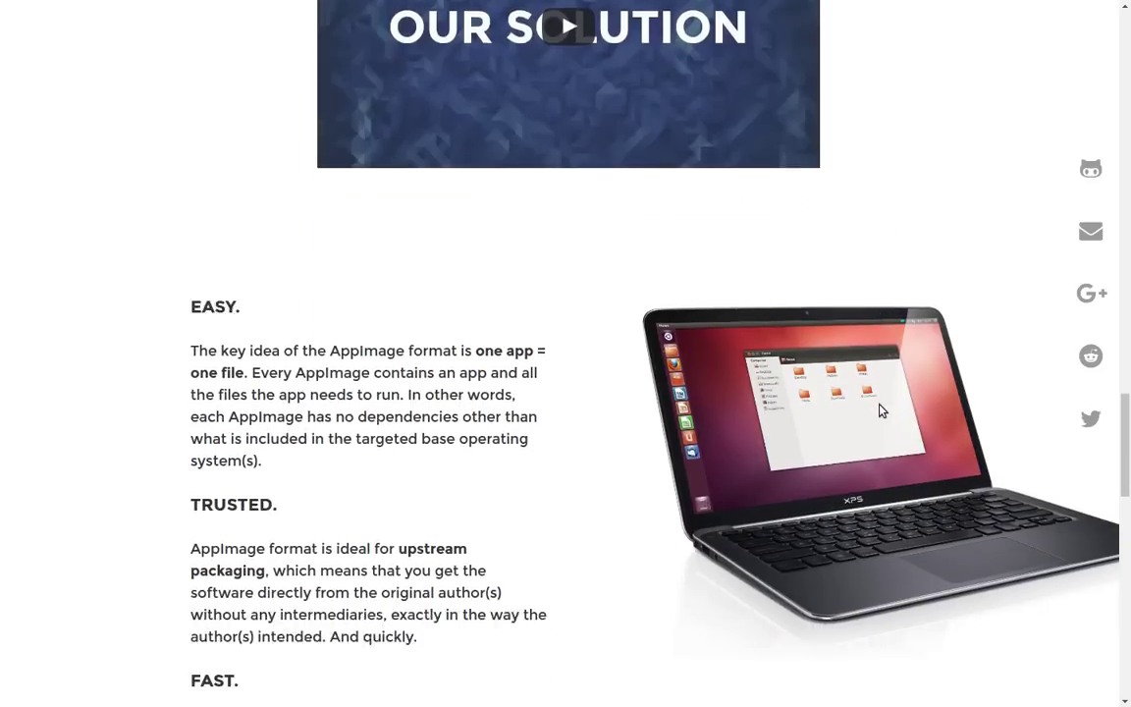
scroll(881, 410, "up", 4)
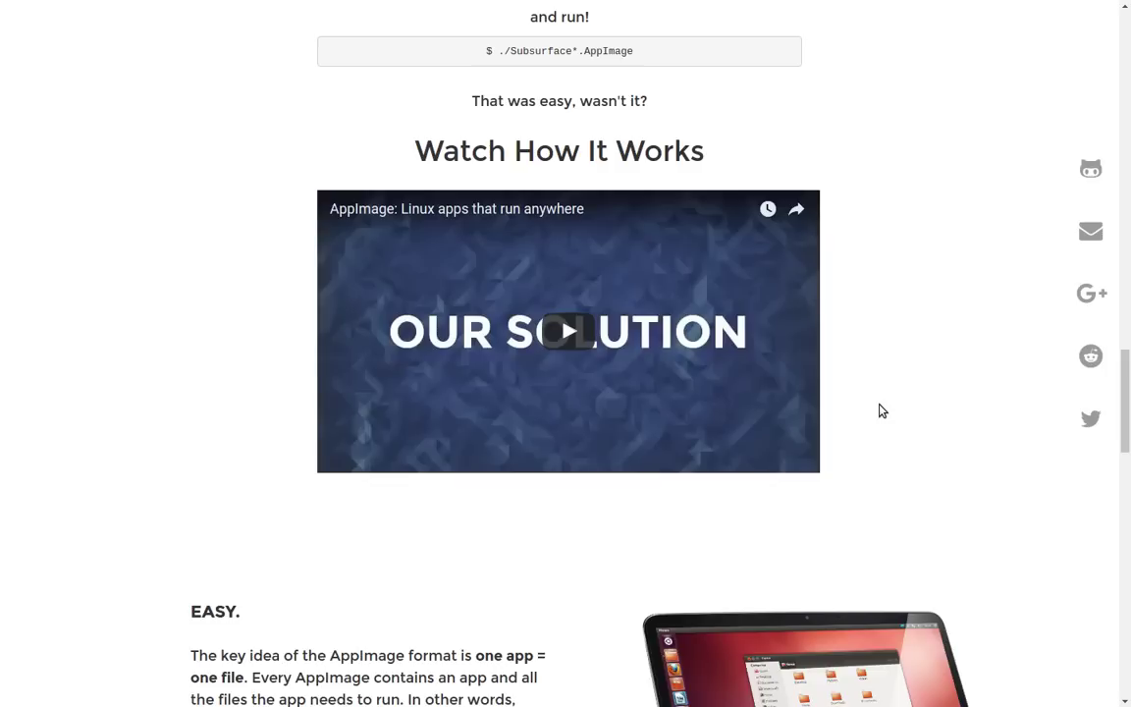
Go back to 'See it in action' and follow 'Many upstream projects' to the AppImageKit wiki's AppImages page.
scroll(880, 409, "down", 5)
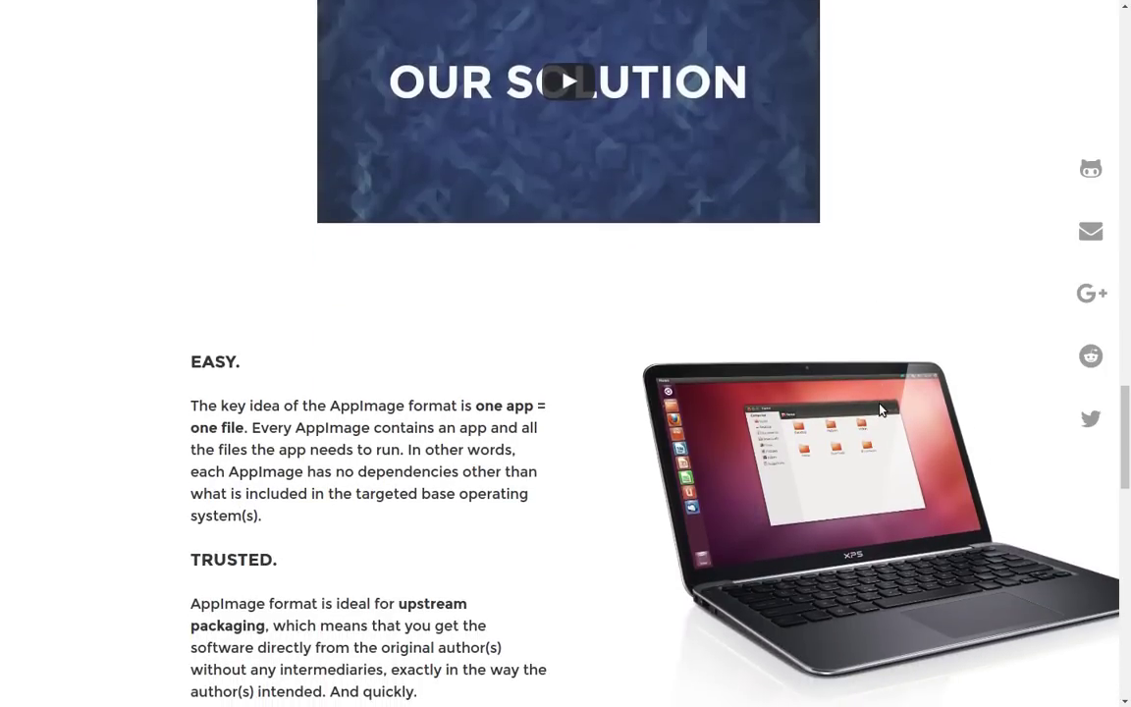
scroll(880, 409, "down", 2)
scroll(881, 410, "up", 2)
scroll(880, 410, "down", 10)
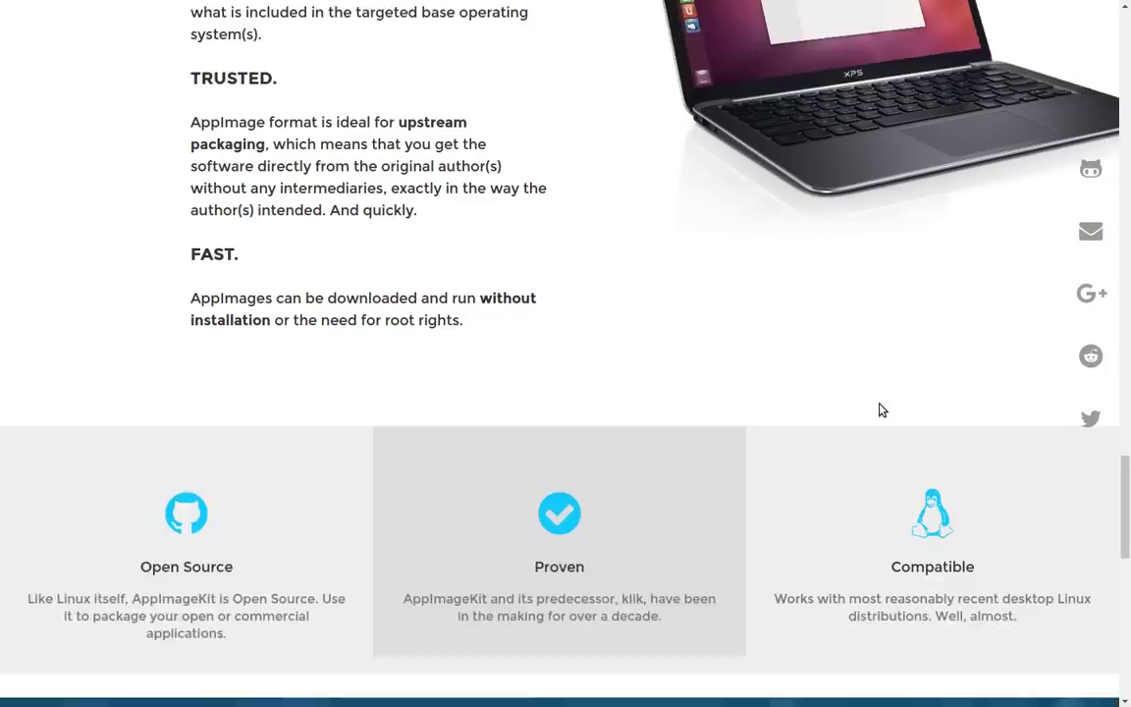
scroll(880, 410, "up", 20)
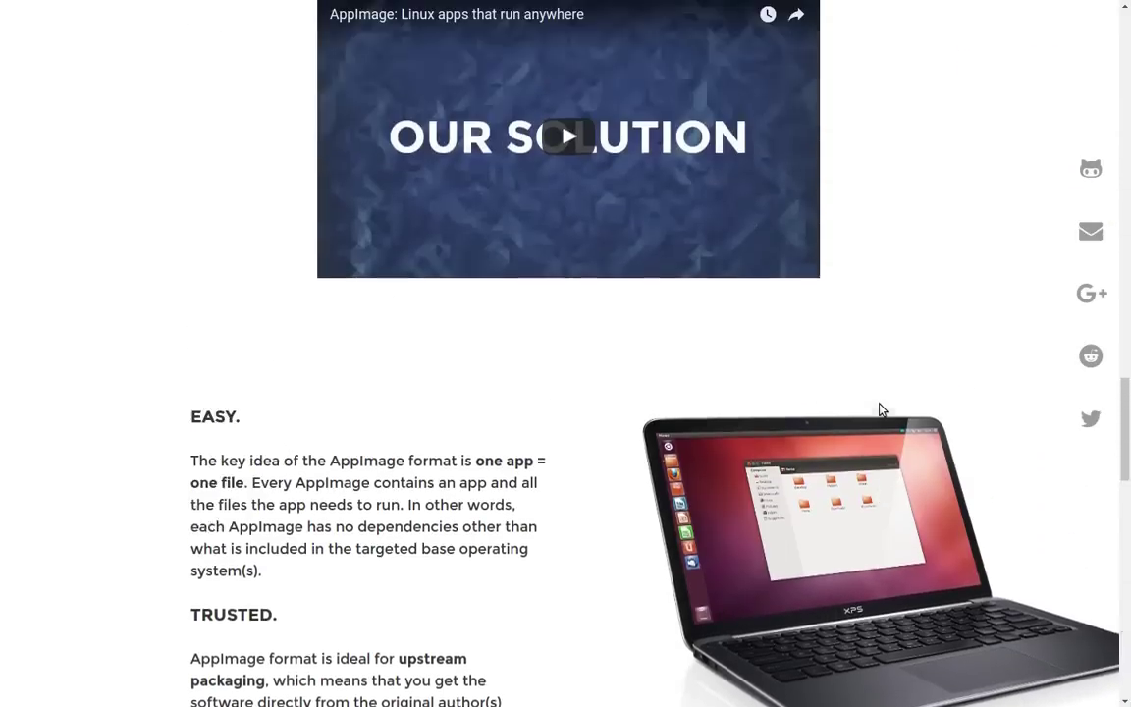
scroll(880, 409, "up", 10)
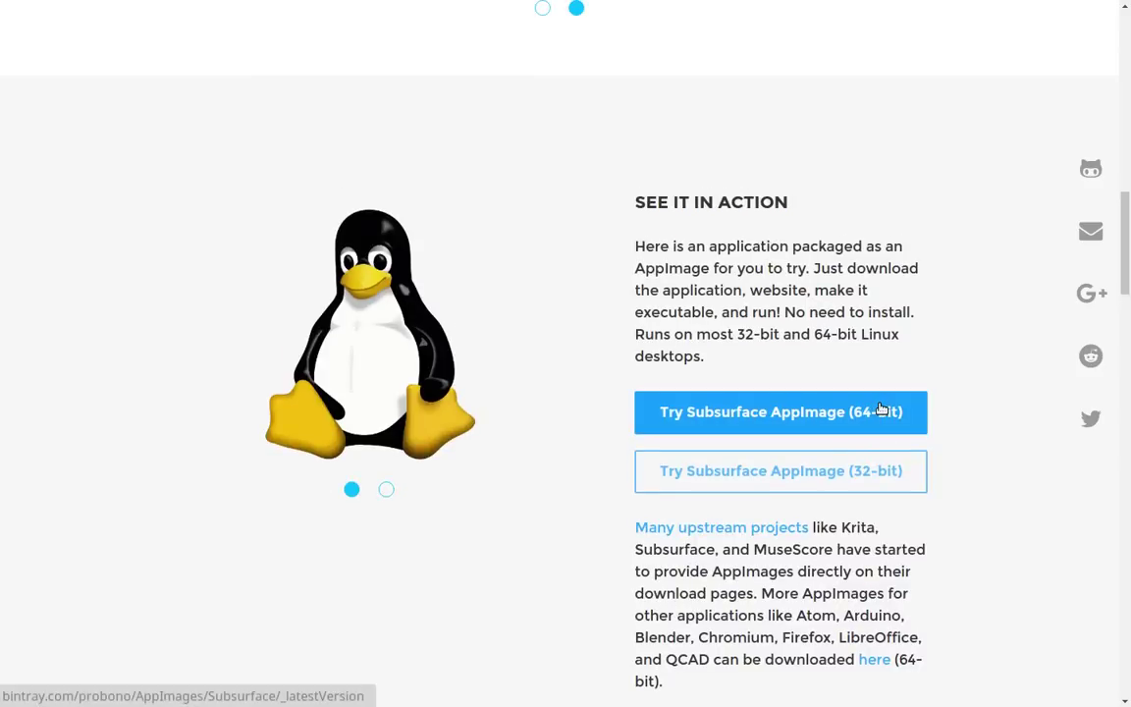
scroll(795, 481, "down", 1)
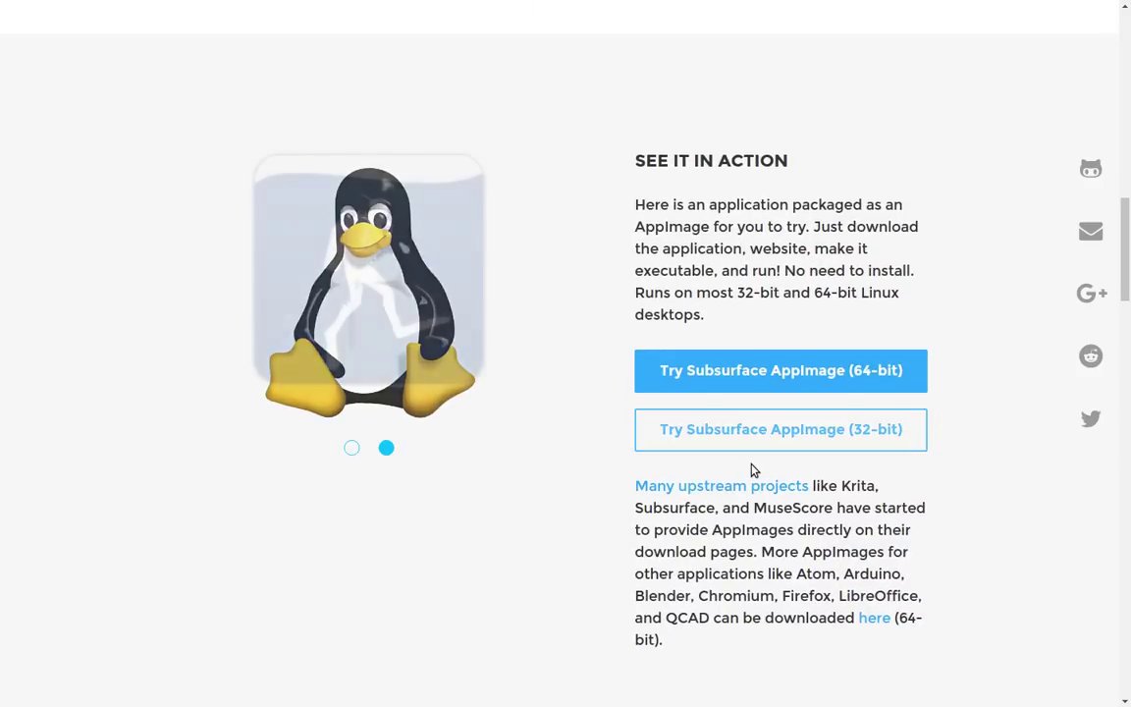
left_click(752, 473)
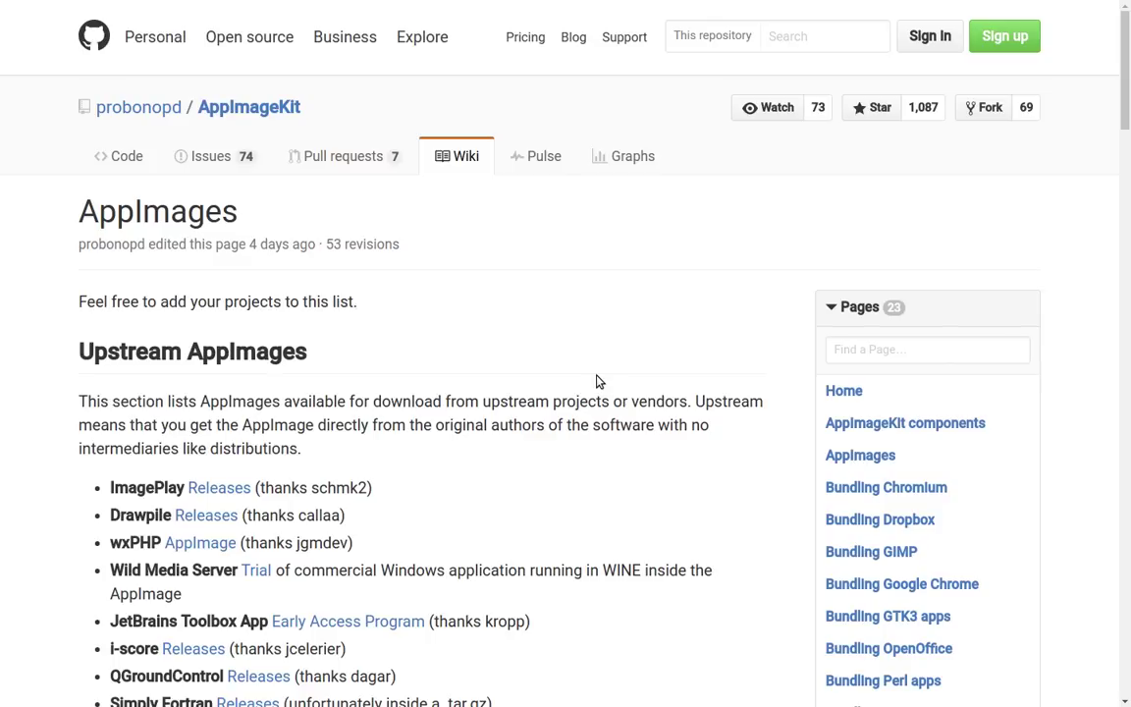
scroll(599, 381, "down", 5)
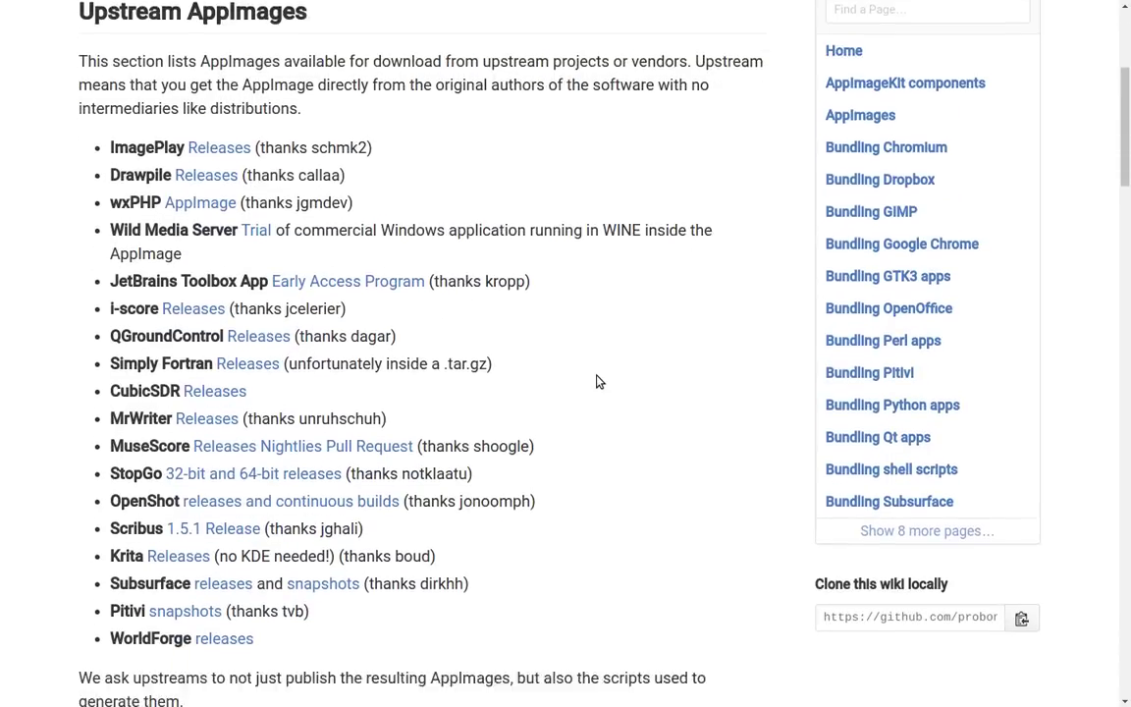
scroll(599, 381, "down", 4)
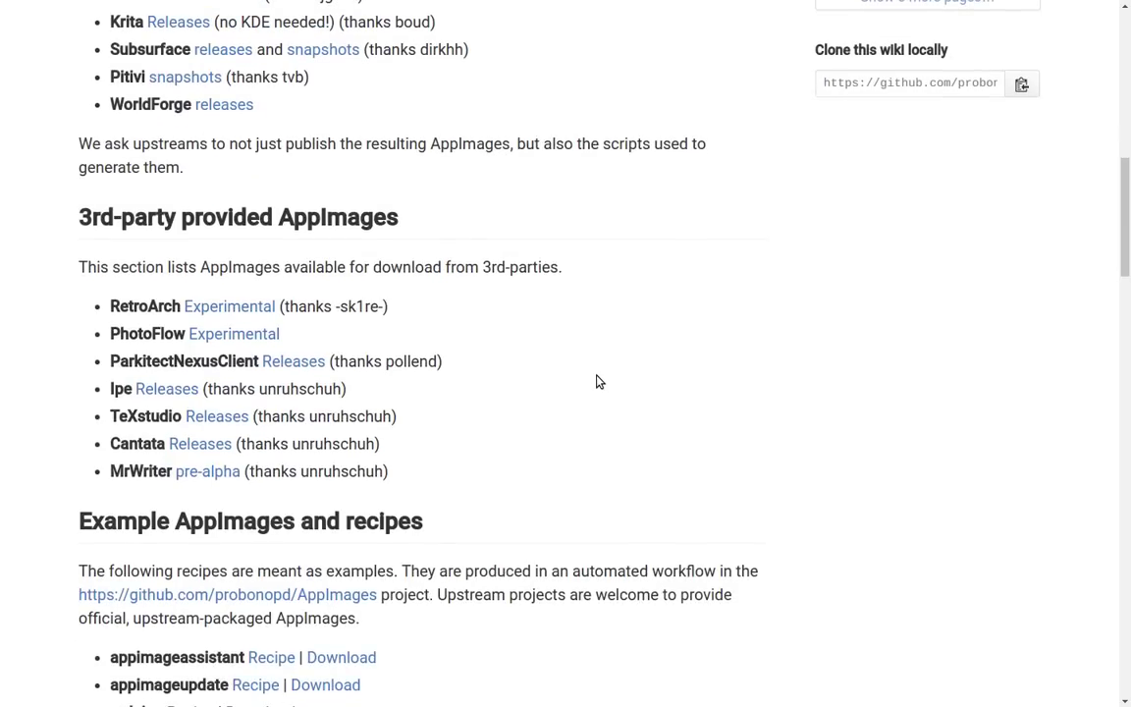
scroll(599, 381, "up", 2)
scroll(599, 381, "up", 2)
scroll(598, 381, "down", 7)
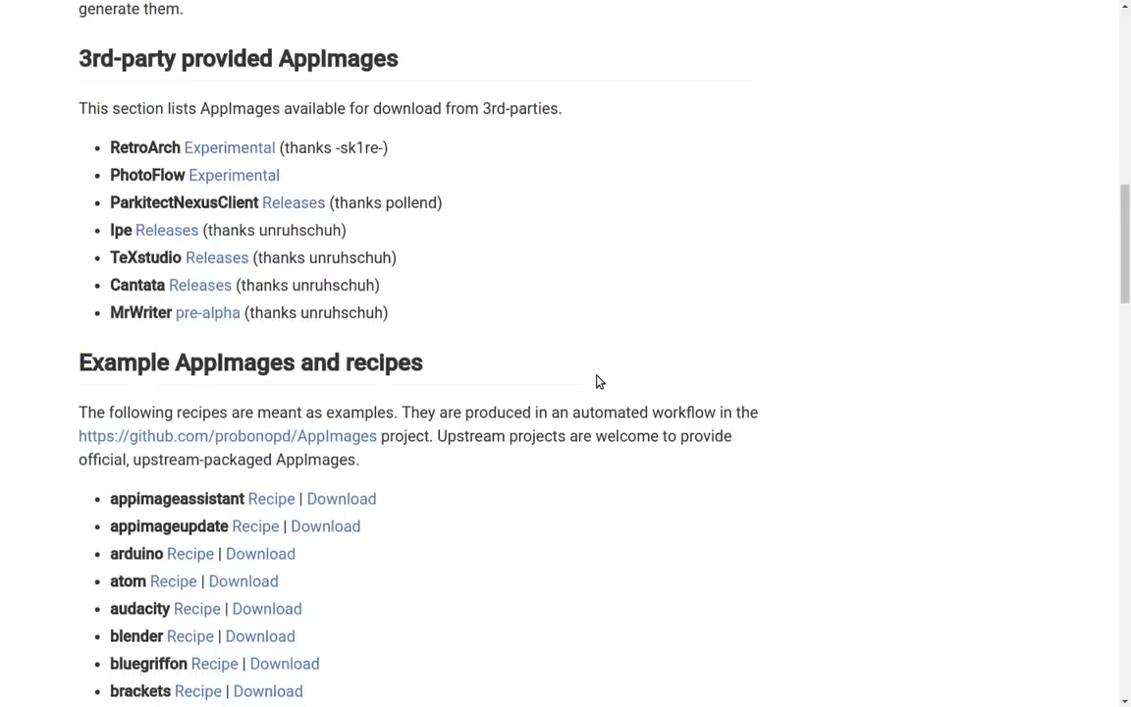
scroll(599, 381, "down", 2)
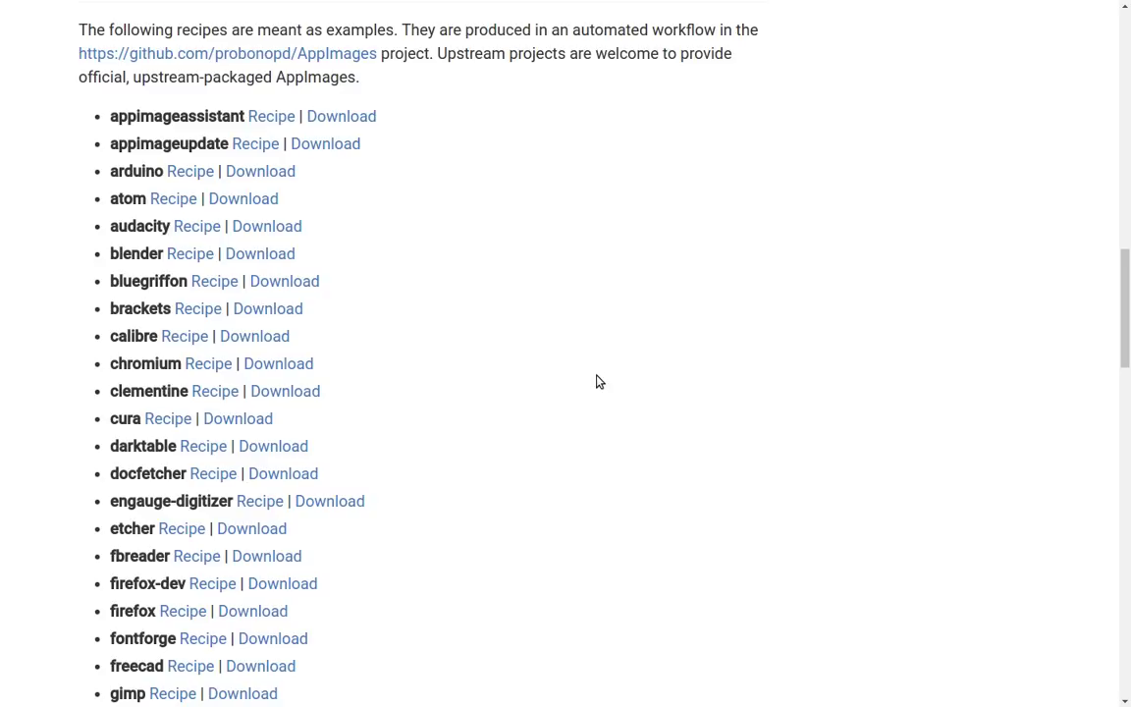
scroll(599, 381, "down", 5)
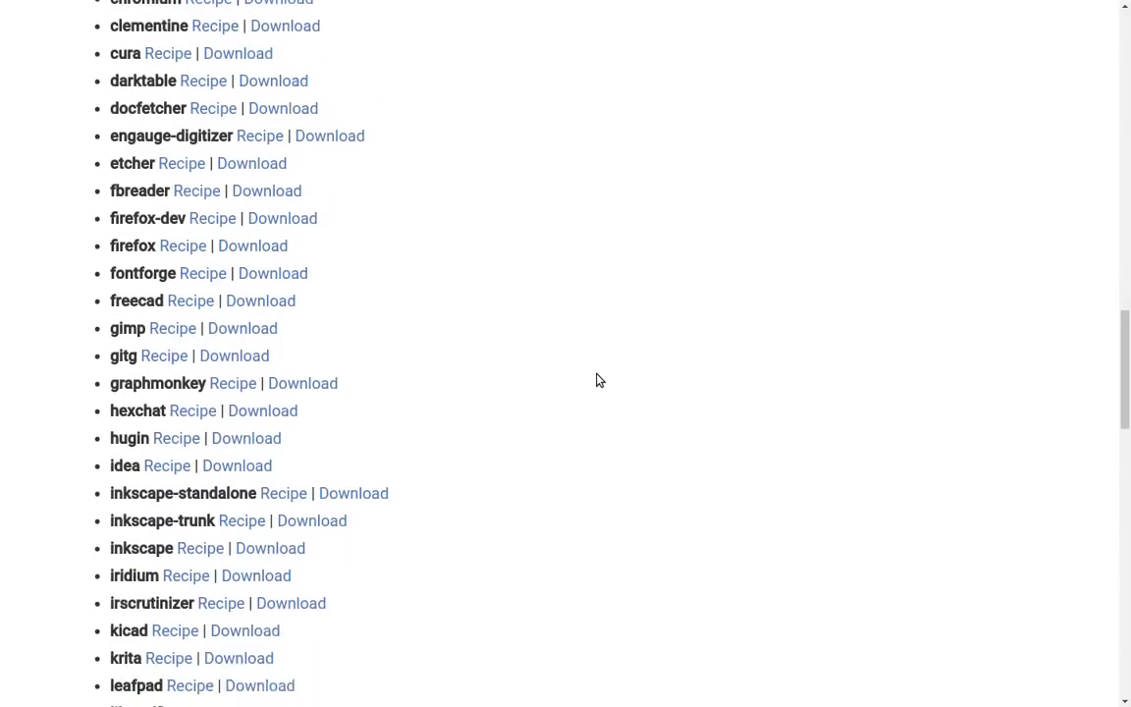
scroll(599, 381, "down", 6)
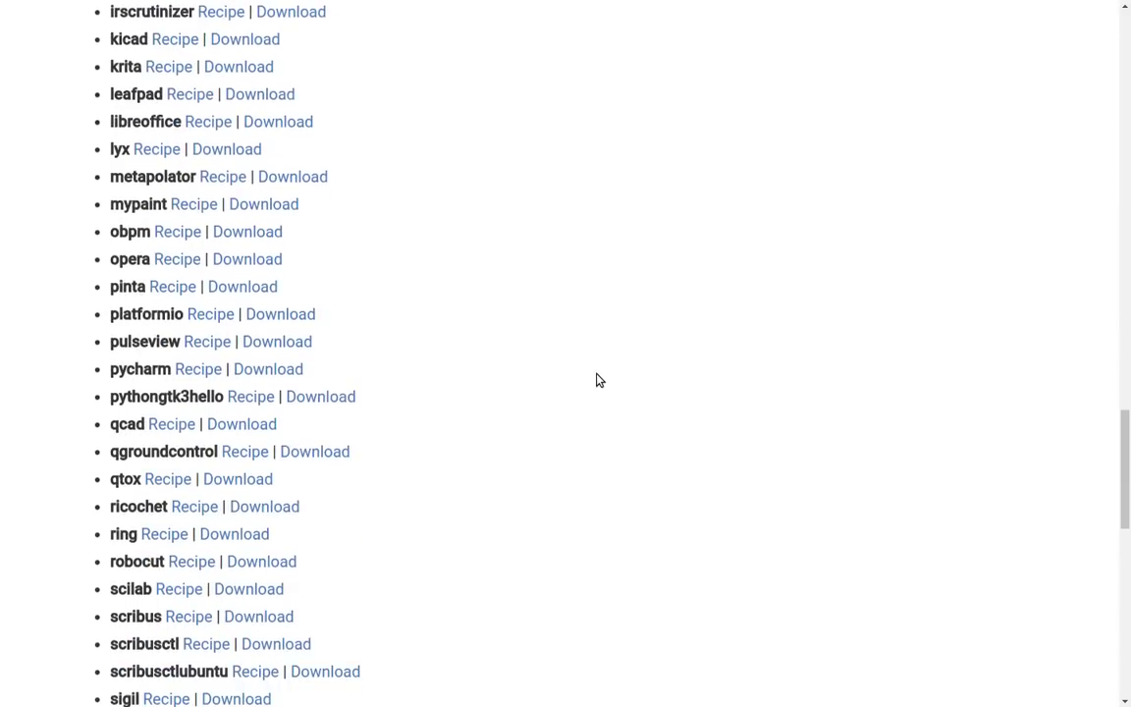
scroll(599, 381, "down", 7)
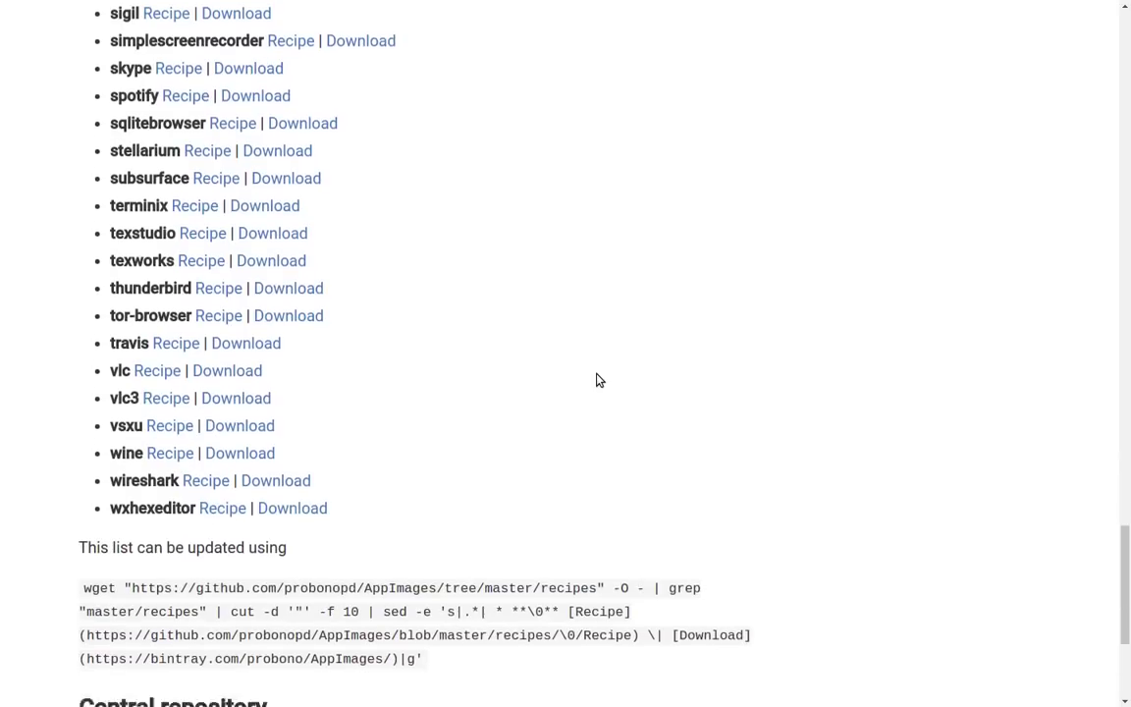
scroll(599, 380, "up", 5)
scroll(598, 381, "up", 15)
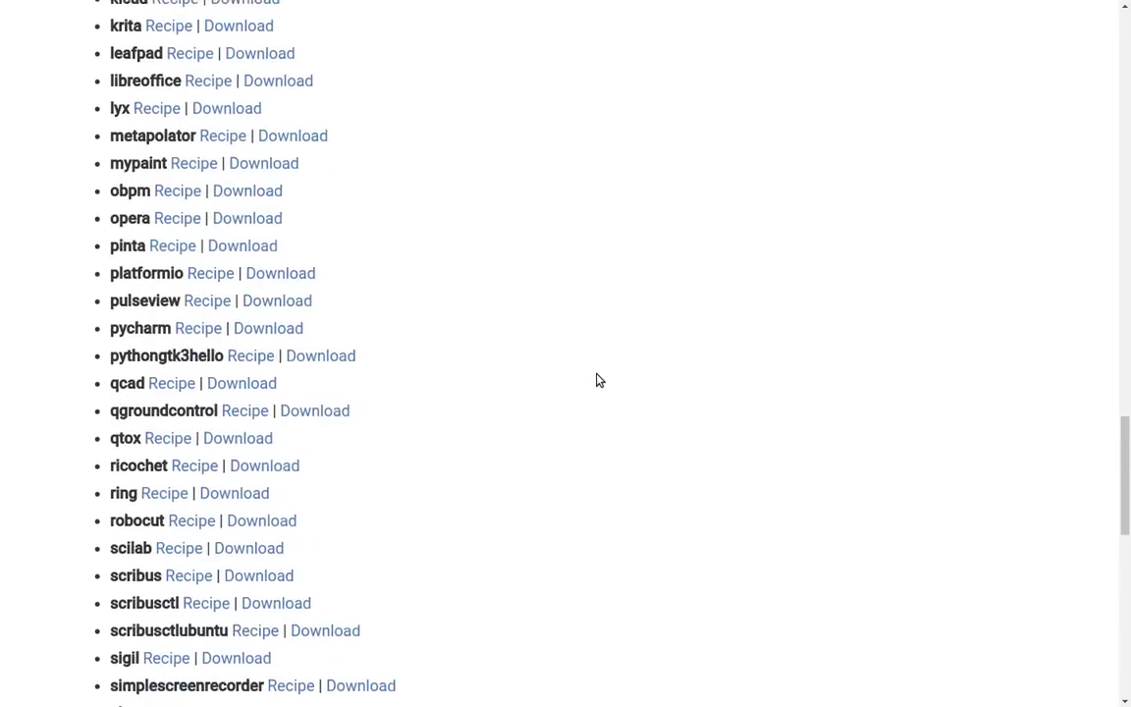
scroll(598, 381, "up", 12)
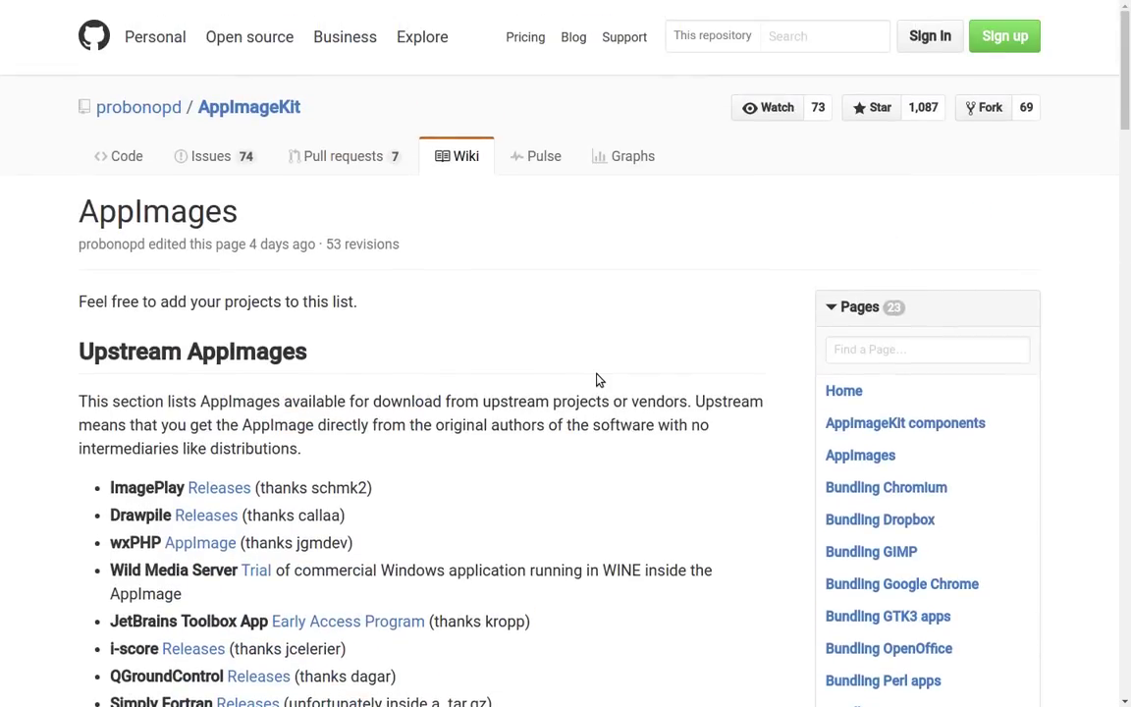
Switch to workspace 2 with Ctrl+Alt+Right and deselect the SimpleScreenRecorder AppImage icon.
key("ctrl+alt+Right")
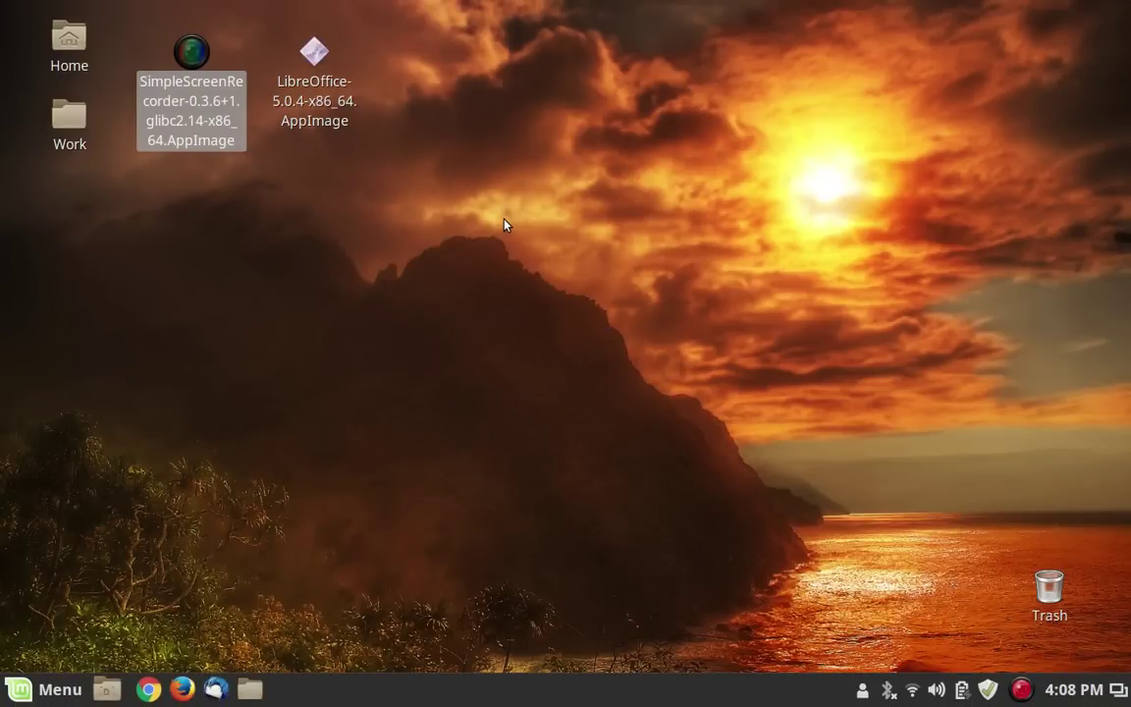
left_click(310, 219)
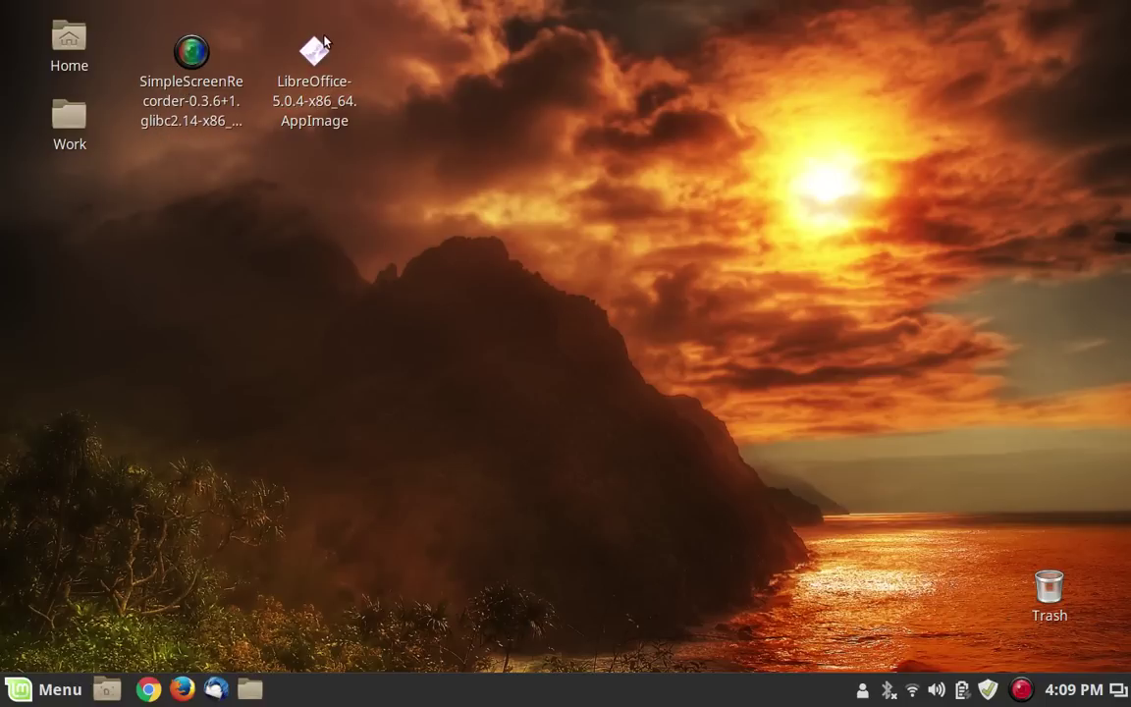
Launch the SimpleScreenRecorder-0.3.6 AppImage from the desktop and answer No to installing a desktop file.
left_click(201, 64)
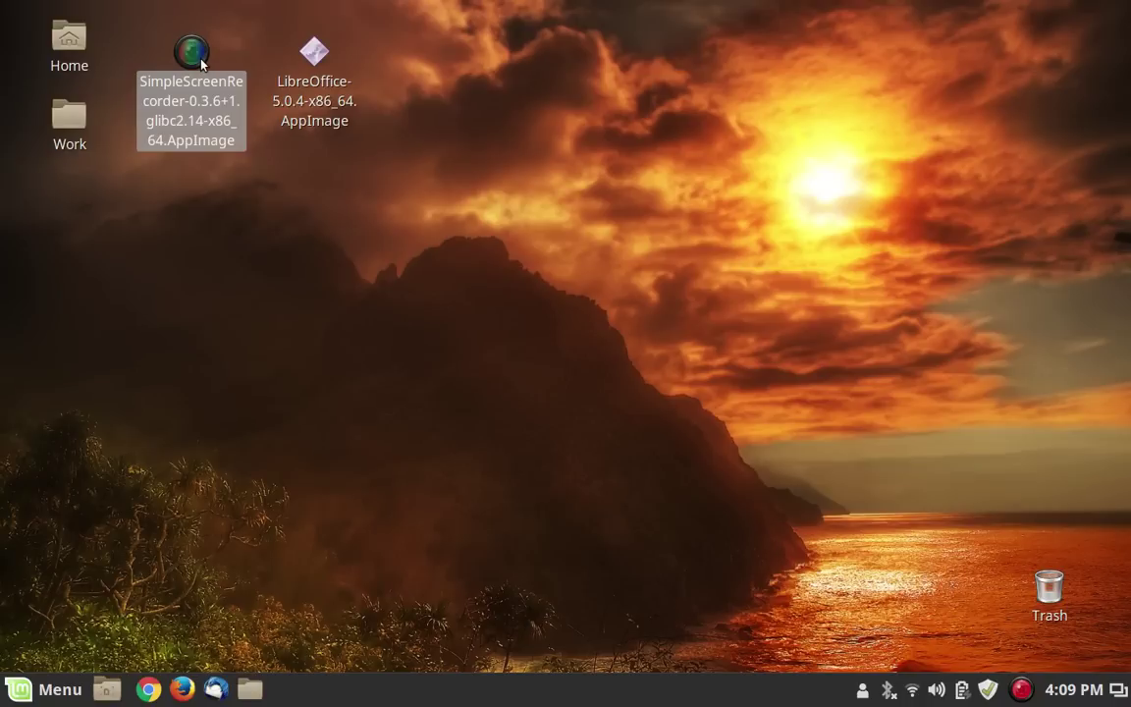
key("Return")
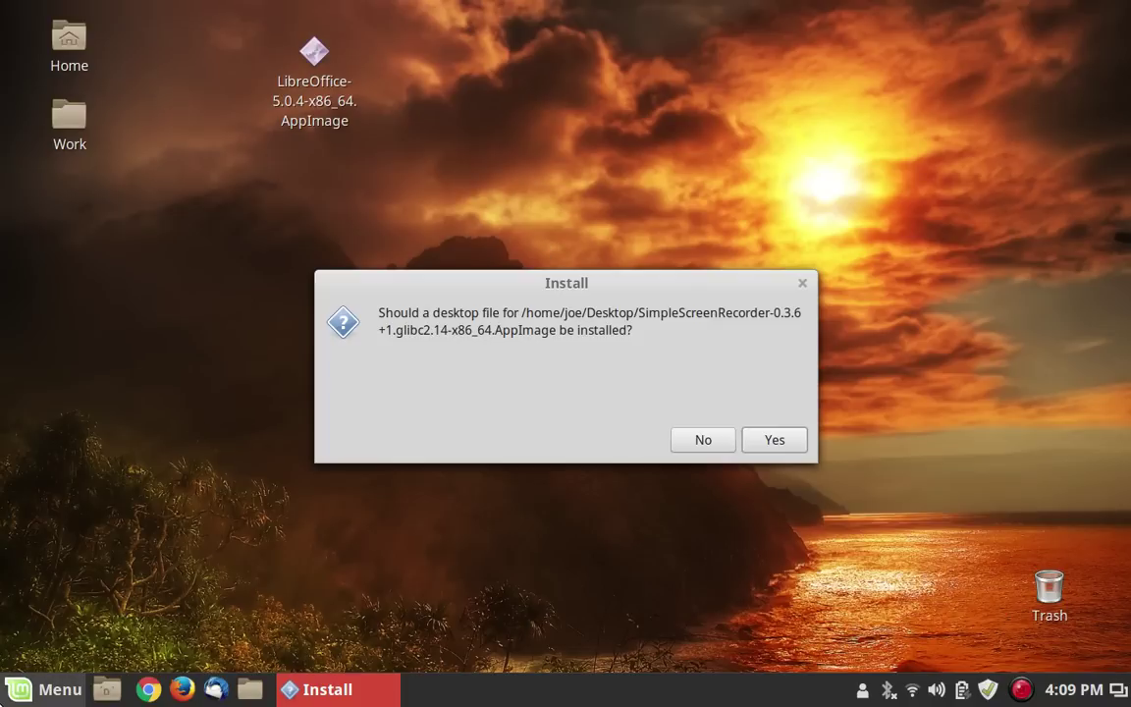
left_click(47, 689)
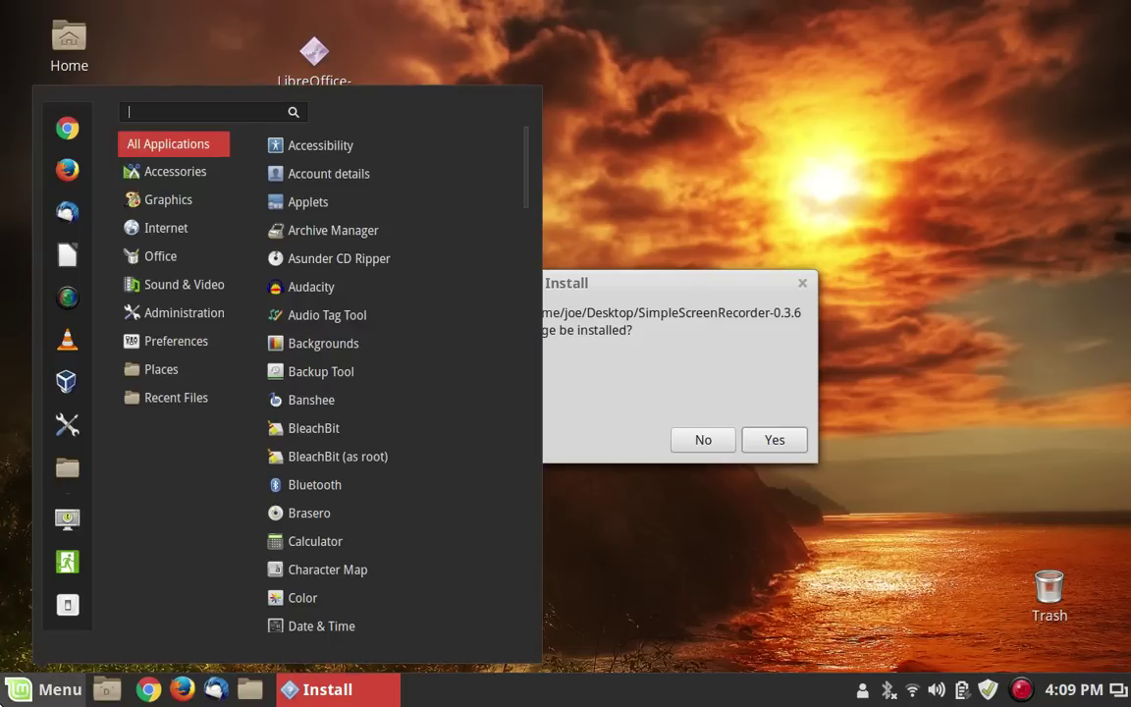
left_click(587, 165)
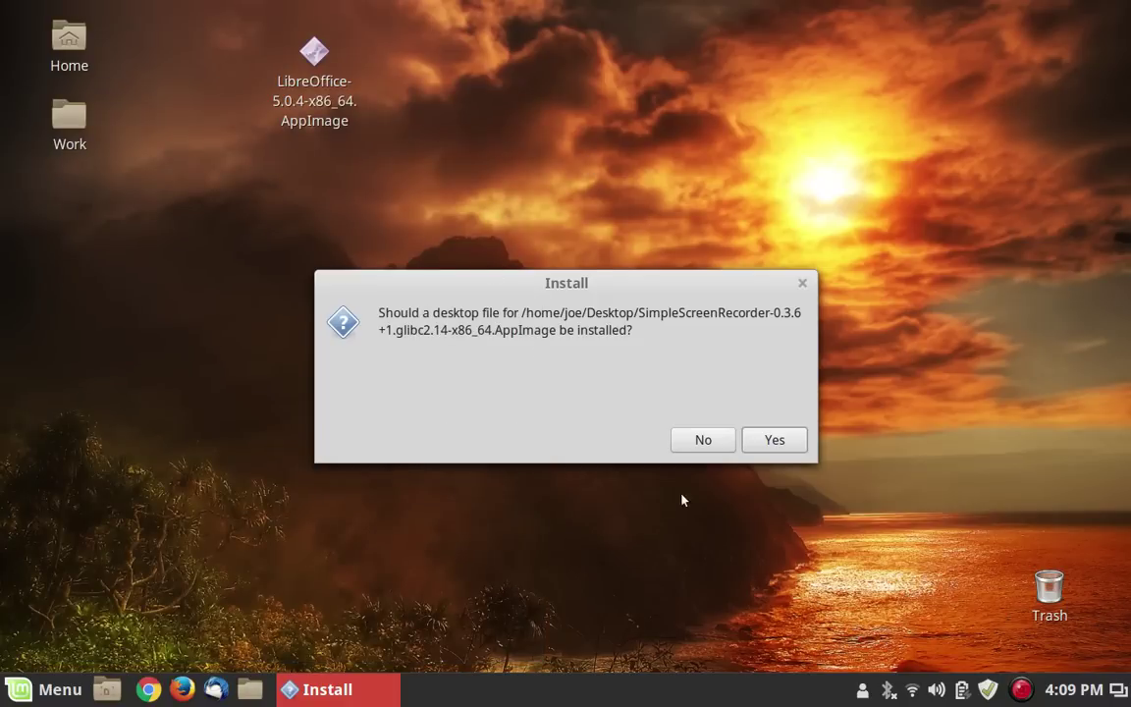
left_click(710, 438)
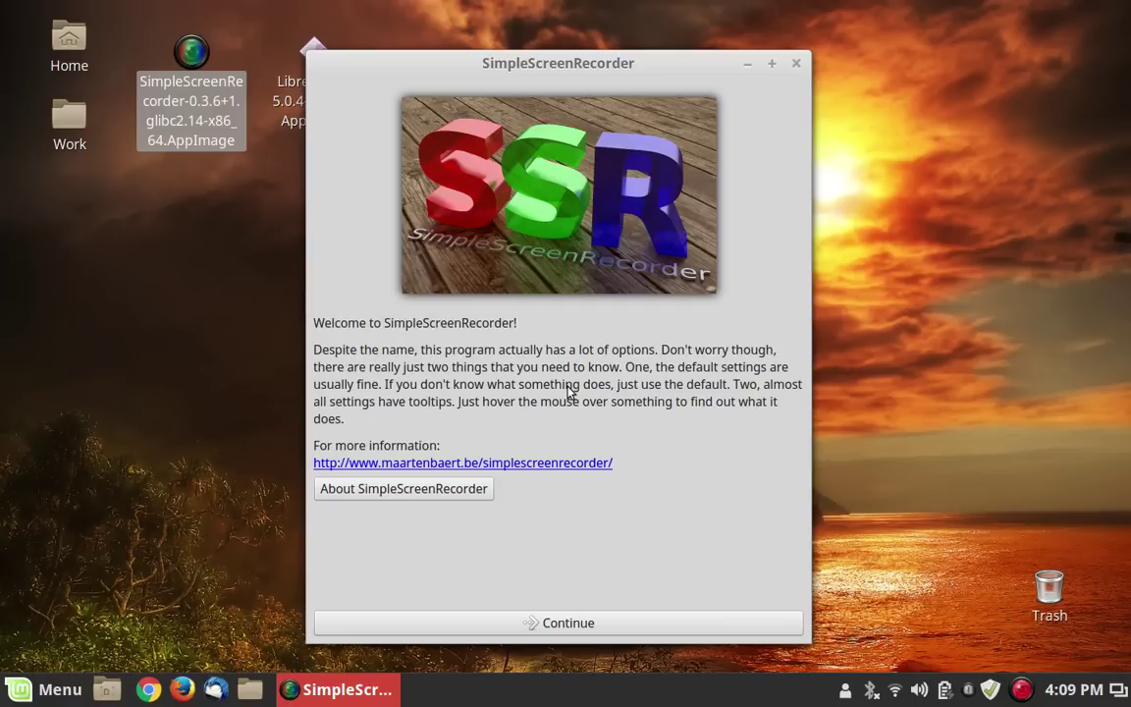
Continue past the welcome and output pages, agreeing to overwrite HPIScreencast.mkv, to reach the recording page.
left_click(648, 624)
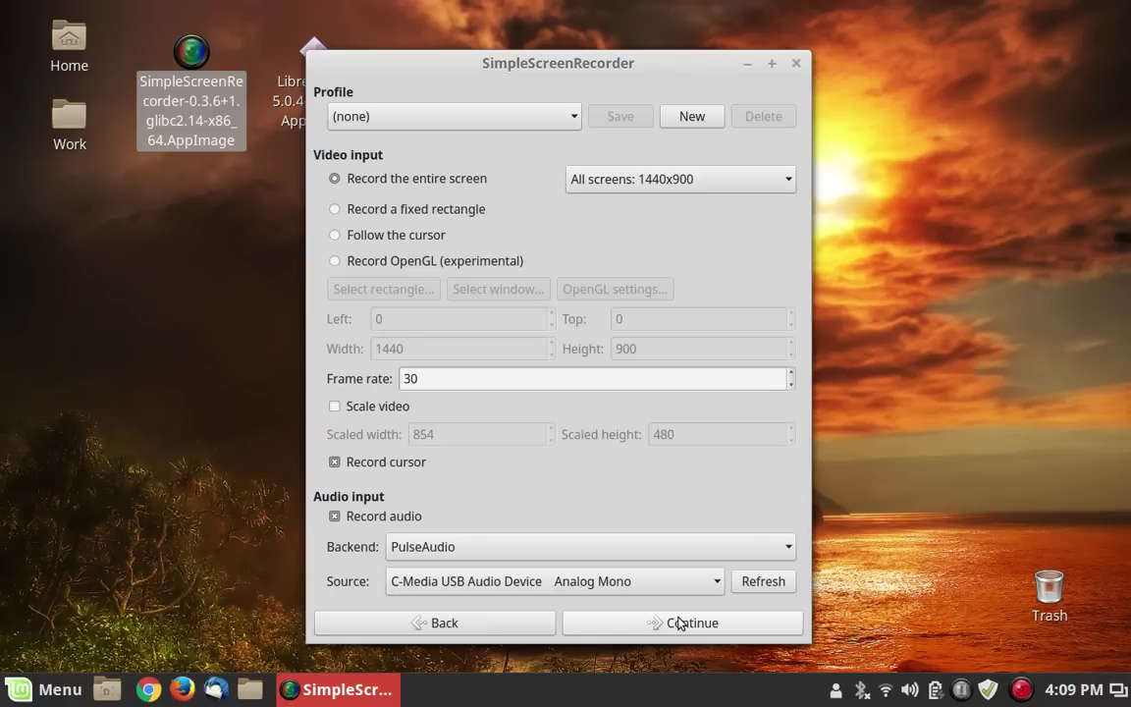
left_click(677, 623)
left_click(679, 623)
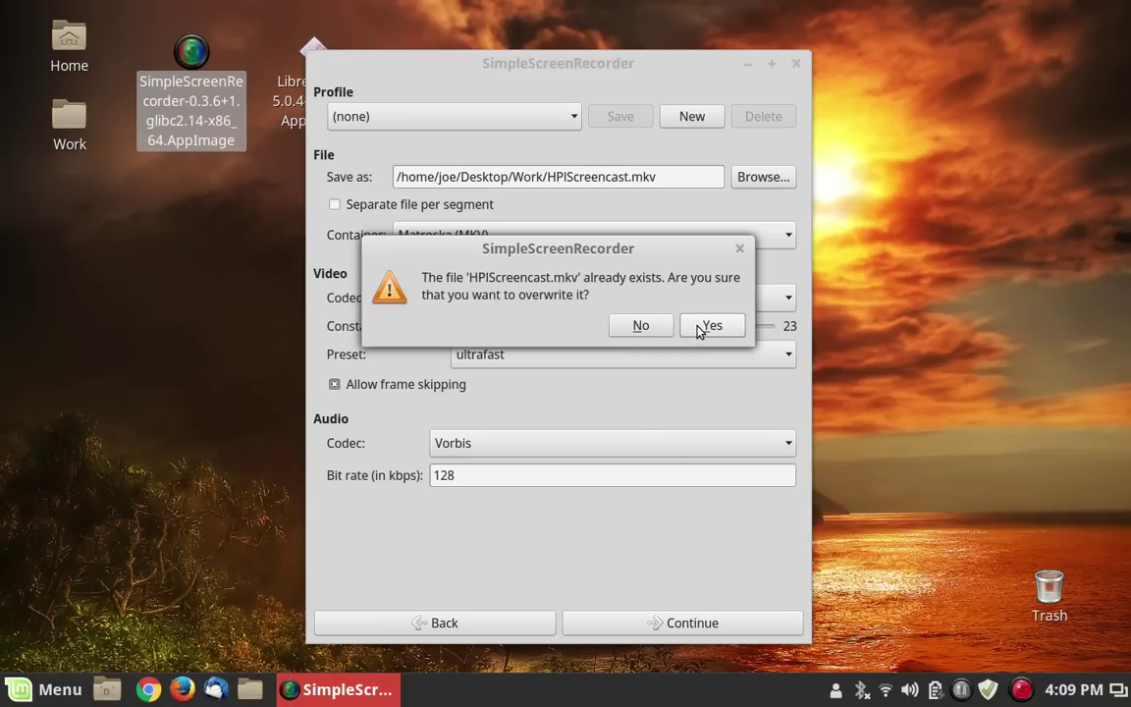
left_click(645, 326)
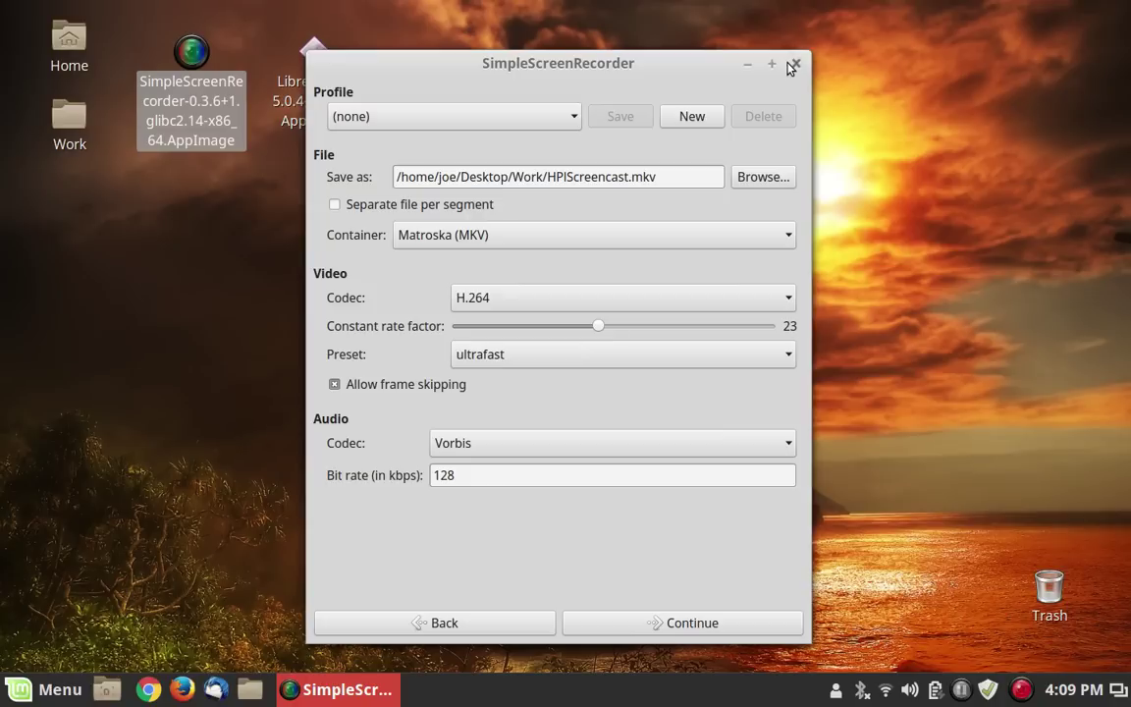
left_click(692, 624)
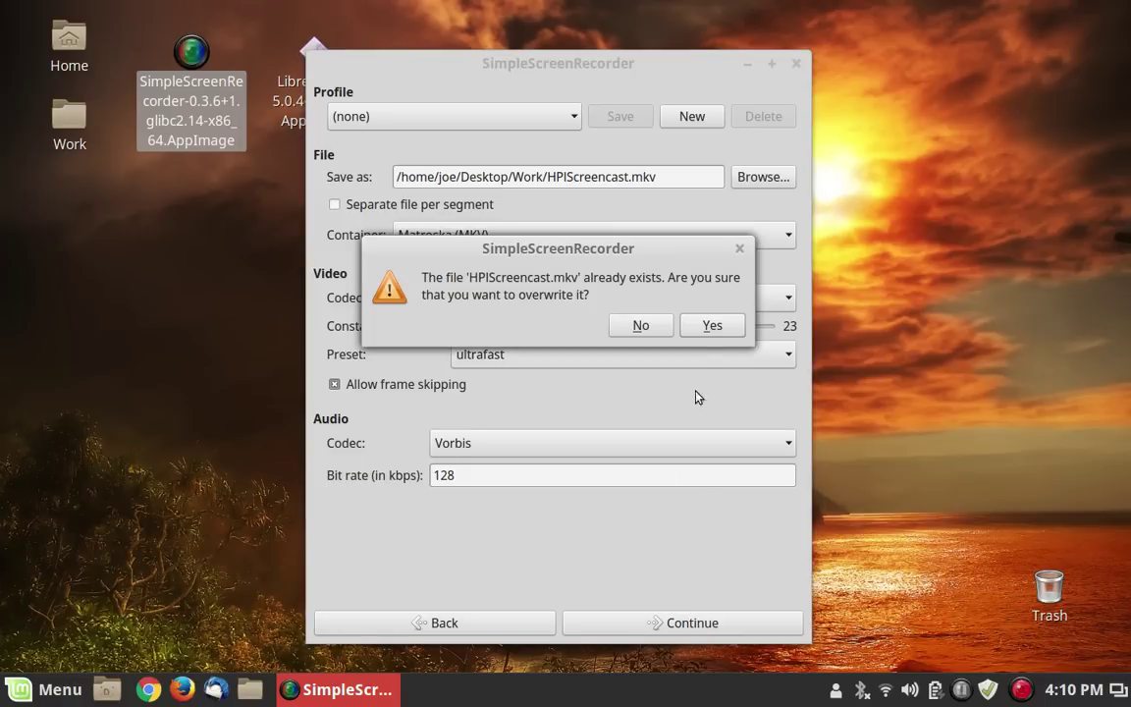
left_click(711, 326)
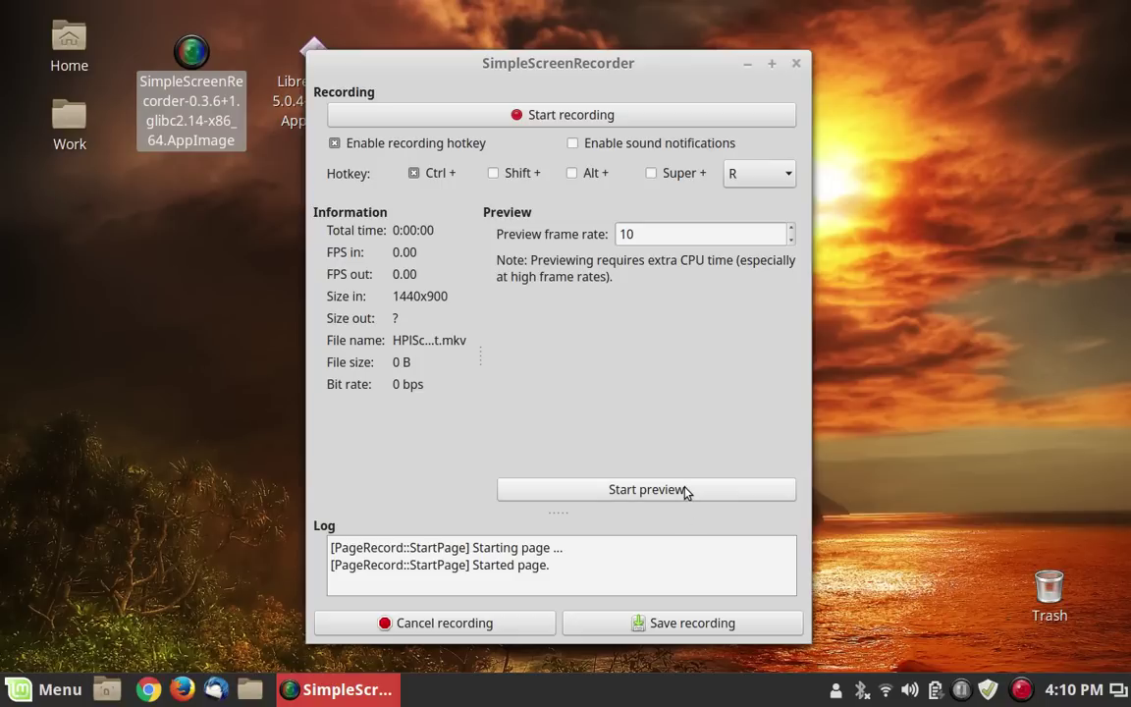
Start the live capture preview, then close the SimpleScreenRecorder window.
left_click(646, 488)
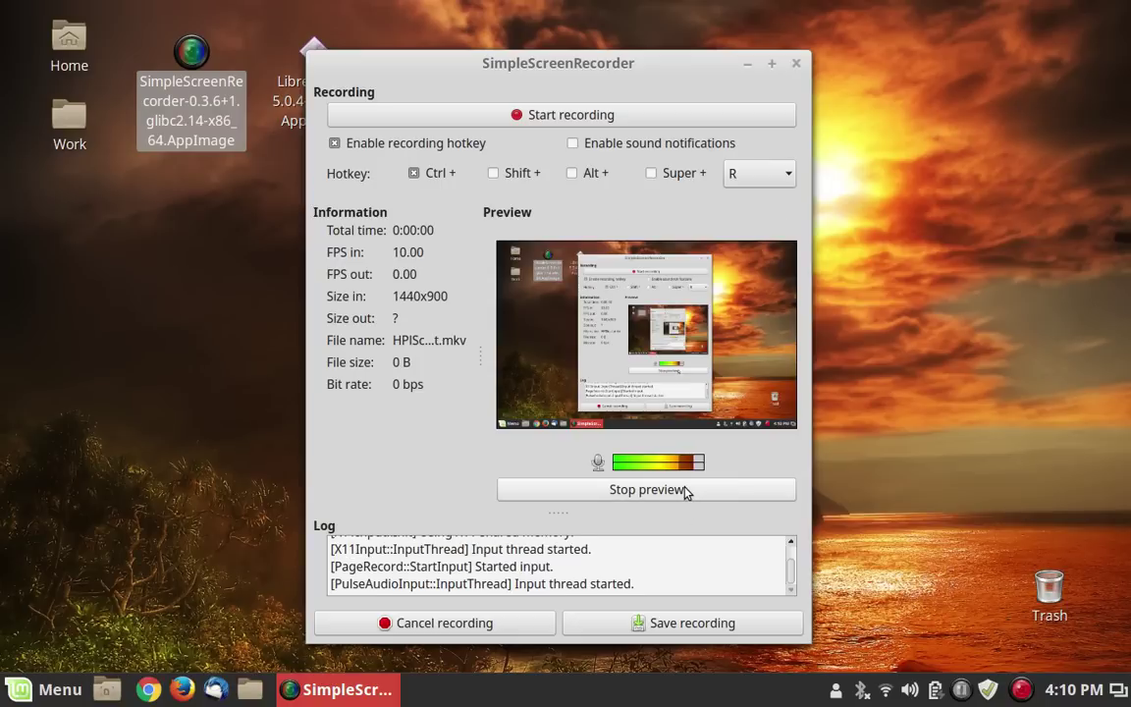
left_click(796, 65)
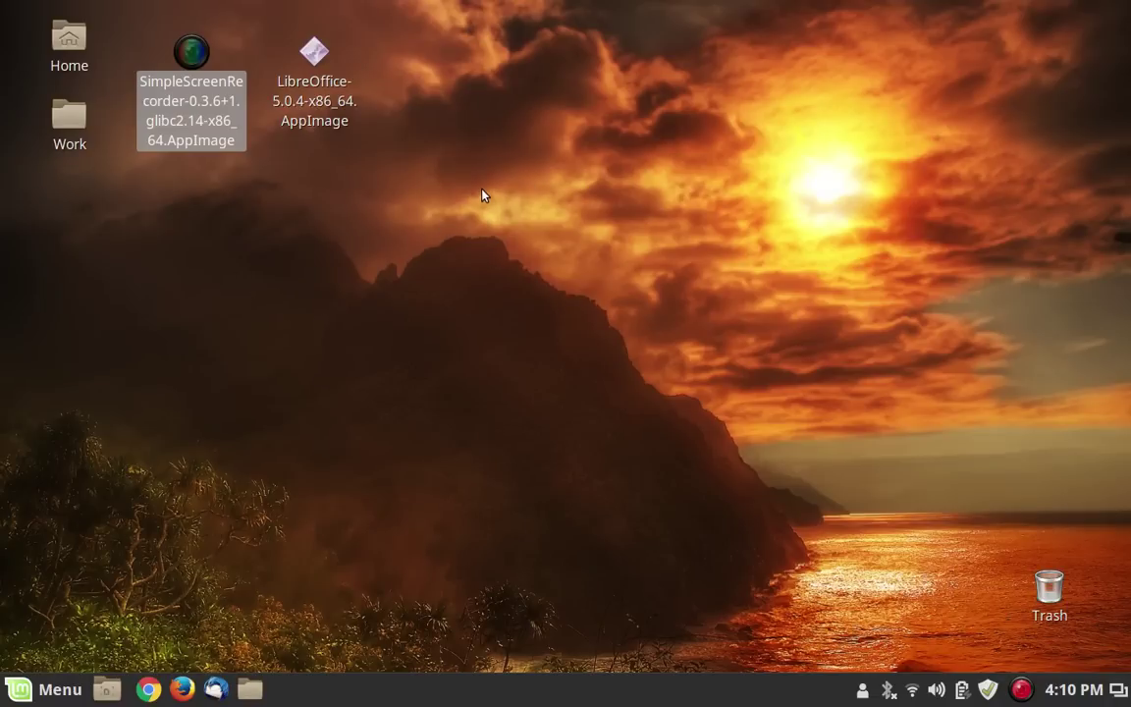
Select the LibreOffice-5.0.4-x86_64.AppImage icon on the desktop.
left_click(314, 83)
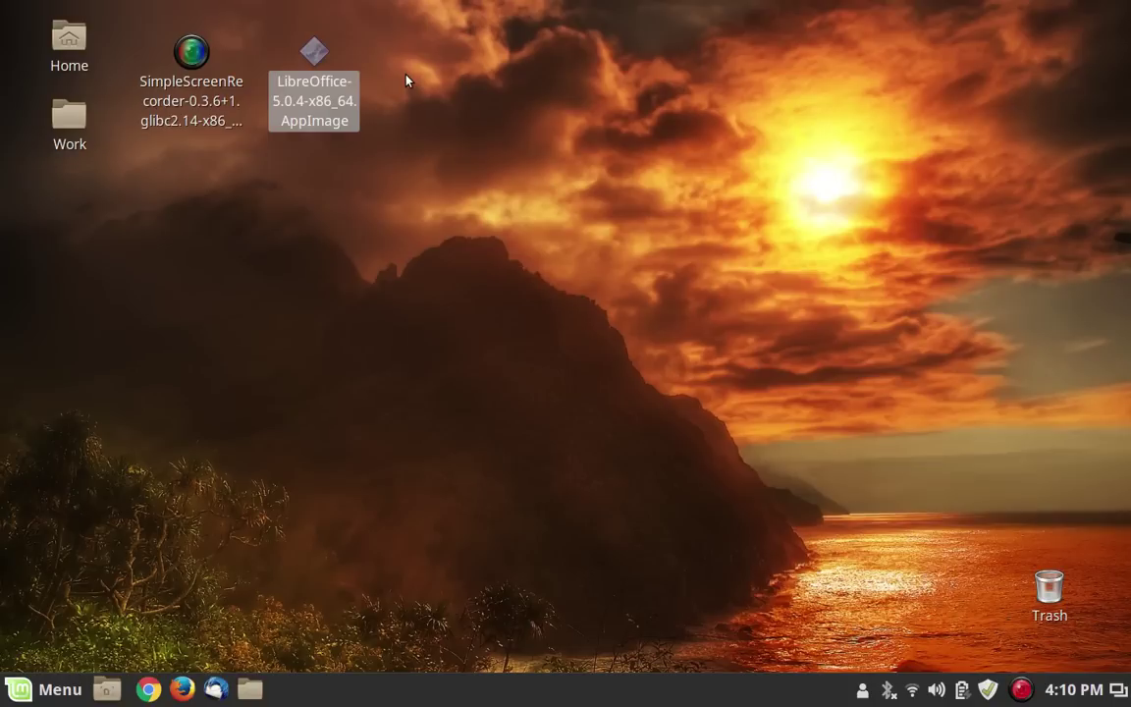
In the LibreOffice AppImage's Properties, tick 'Allow executing file as program' under Permissions.
right_click(315, 66)
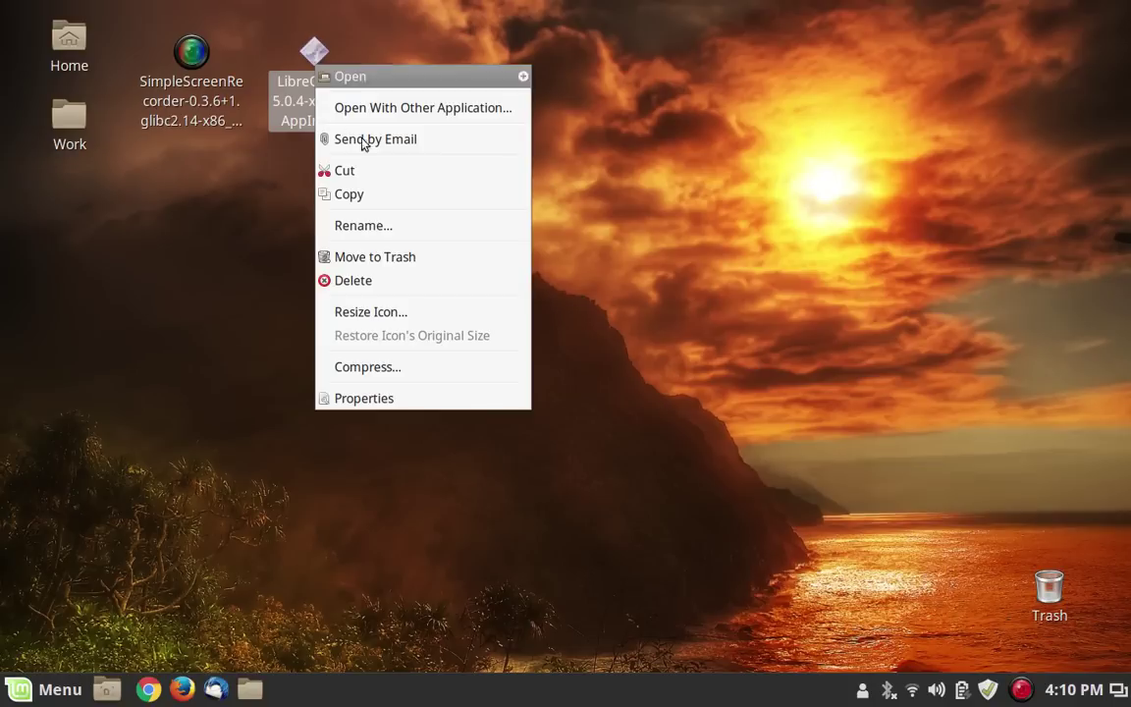
left_click(492, 397)
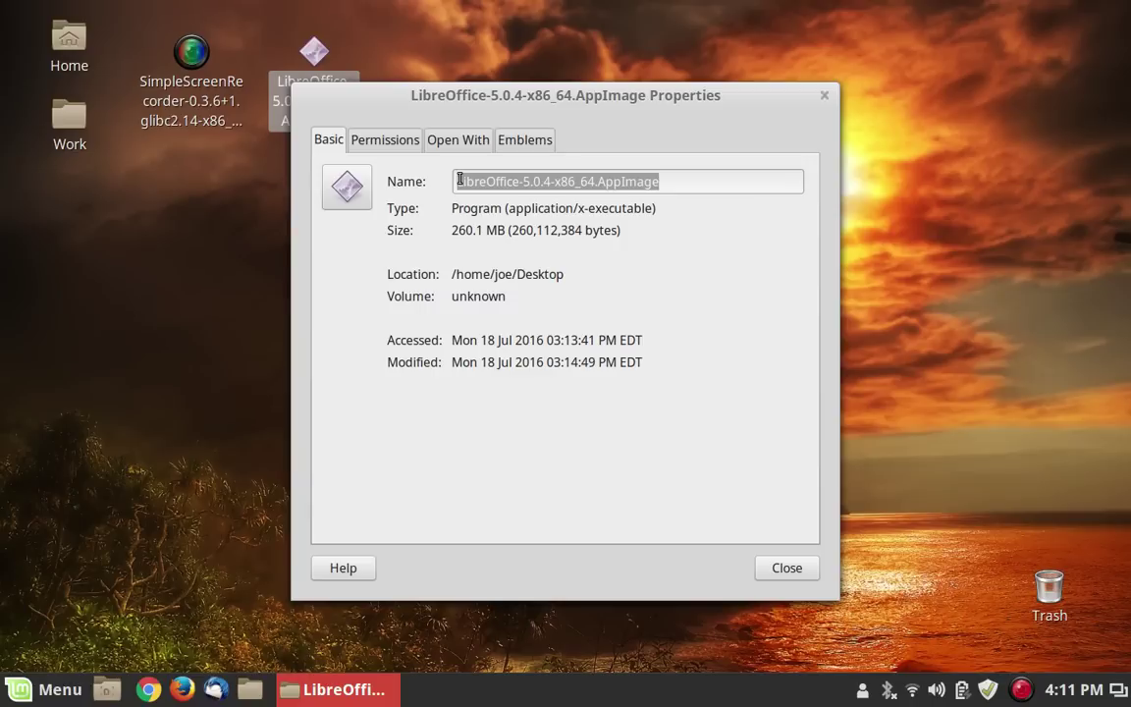
left_click(412, 145)
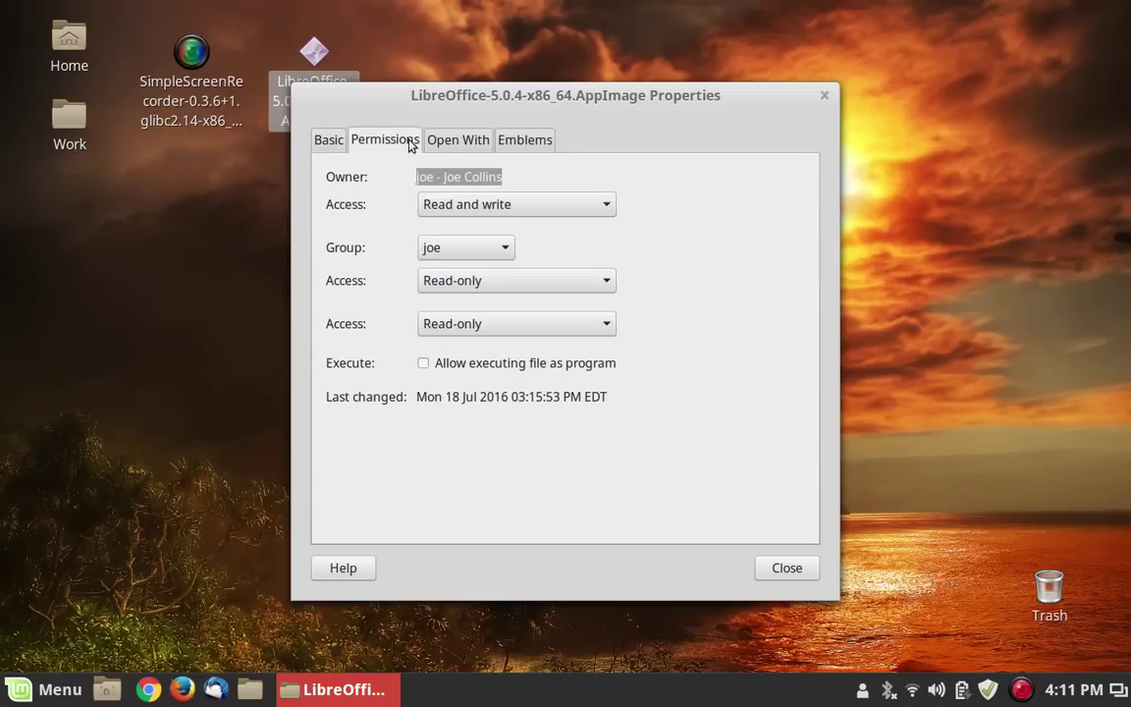
left_click(479, 363)
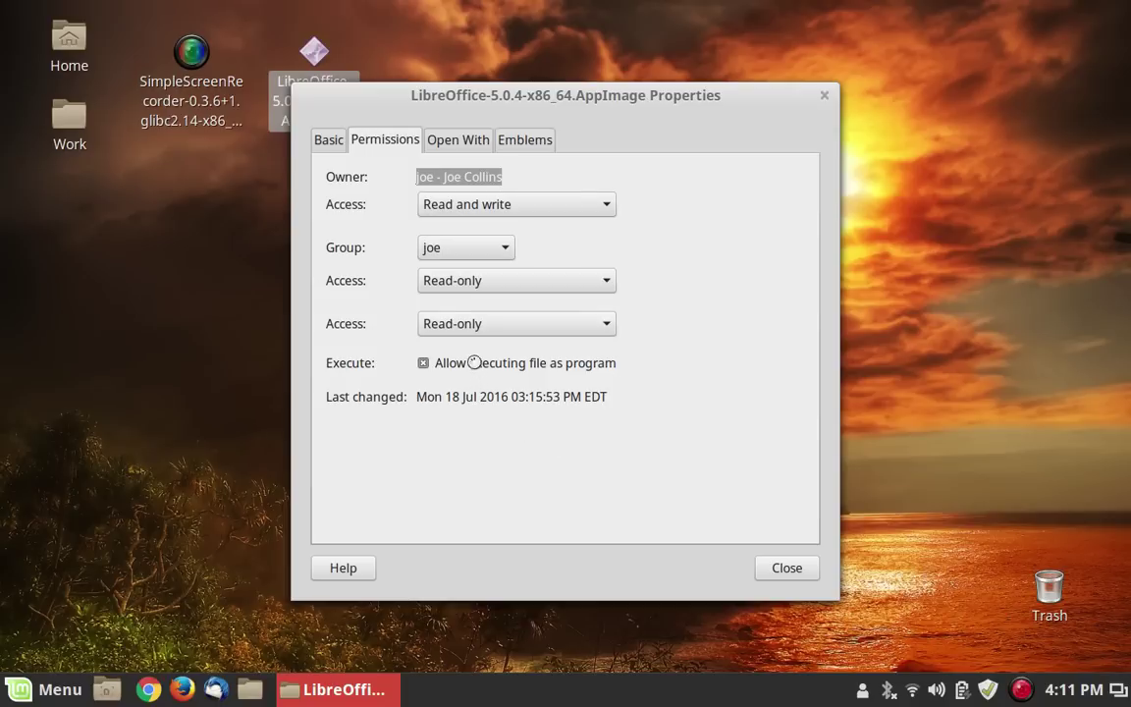
left_click(787, 568)
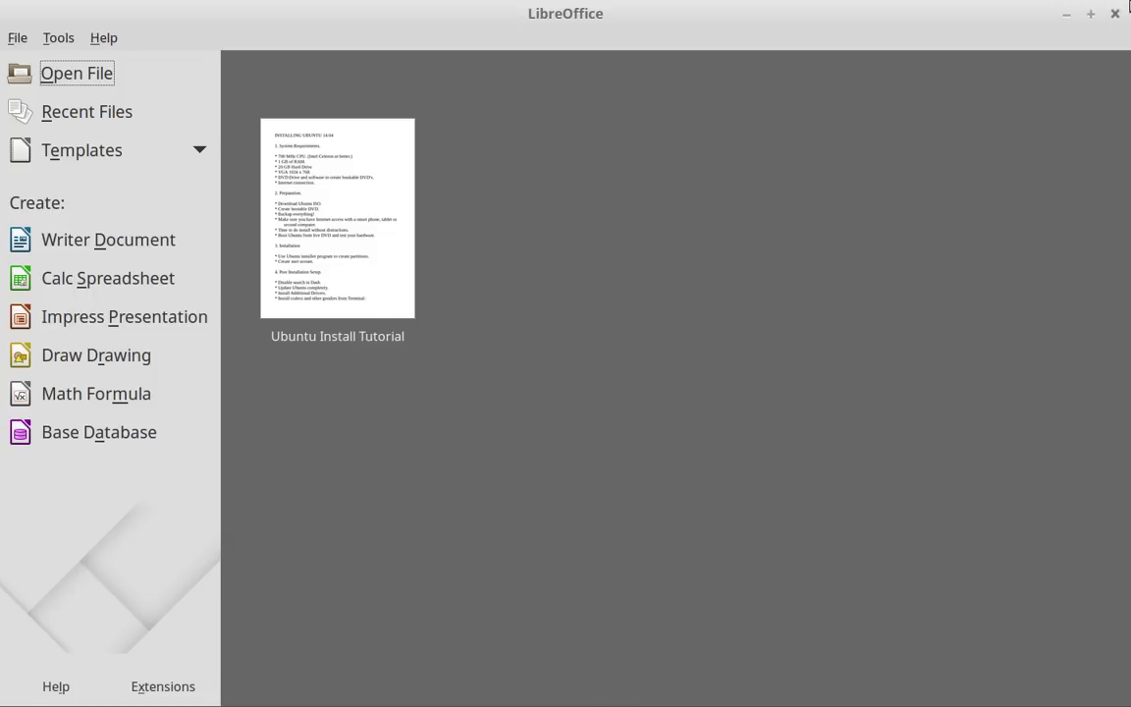
left_click(1114, 14)
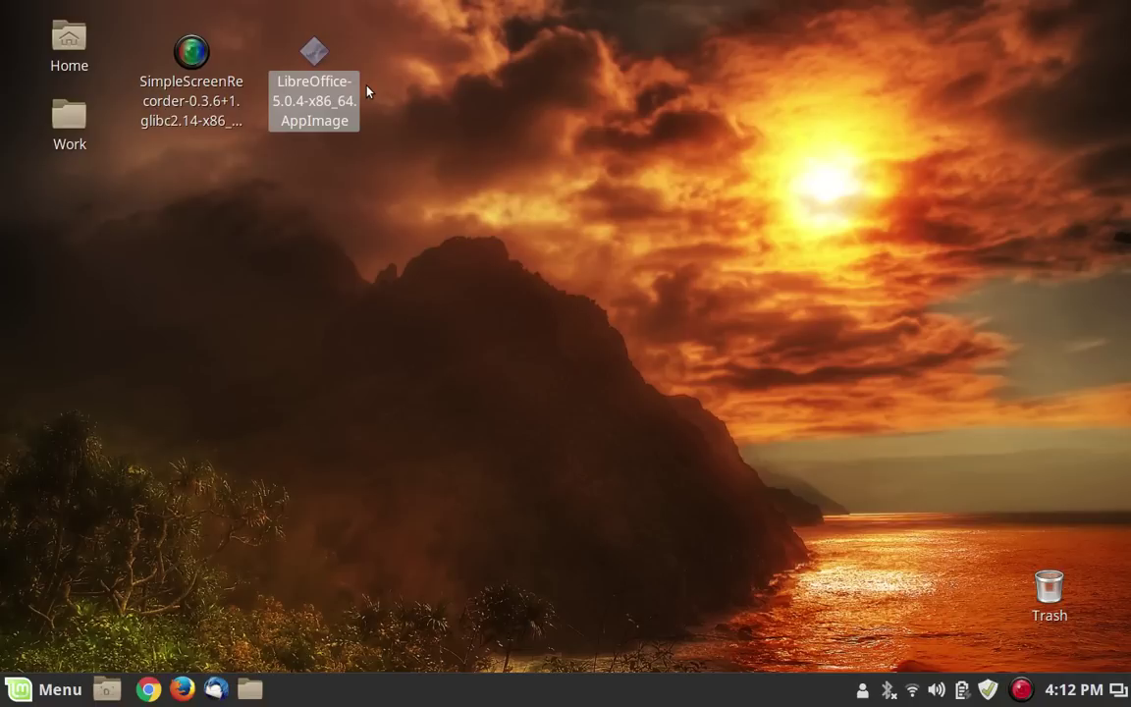
key("super")
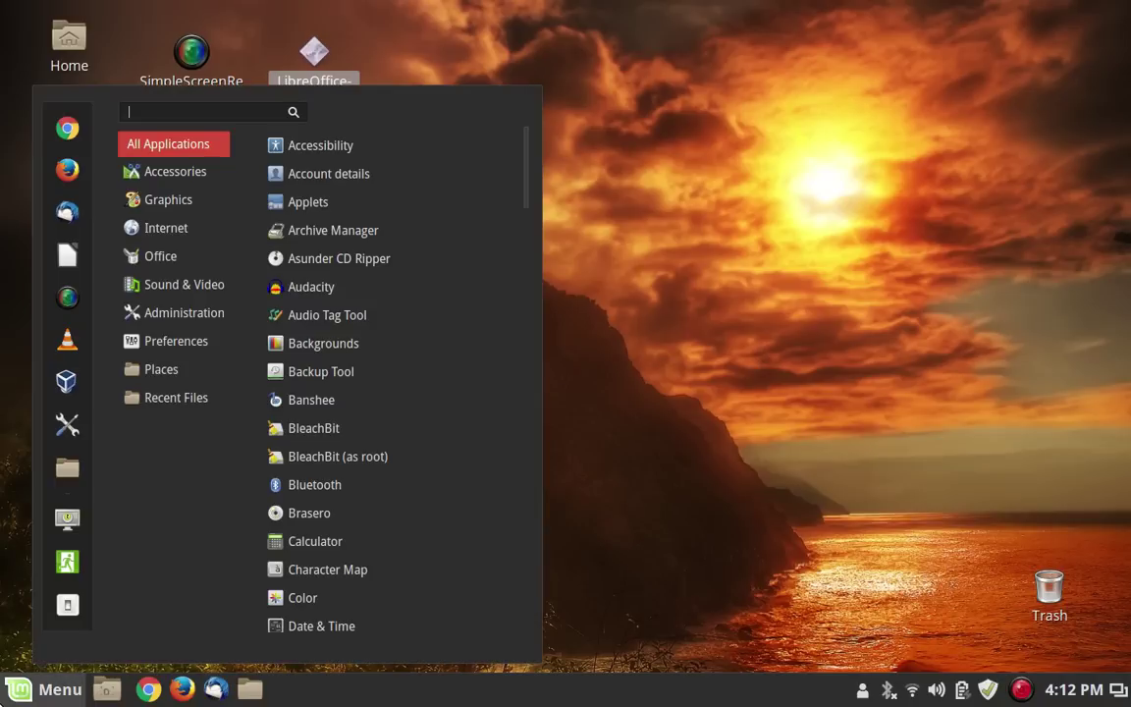
mouse_move(161, 369)
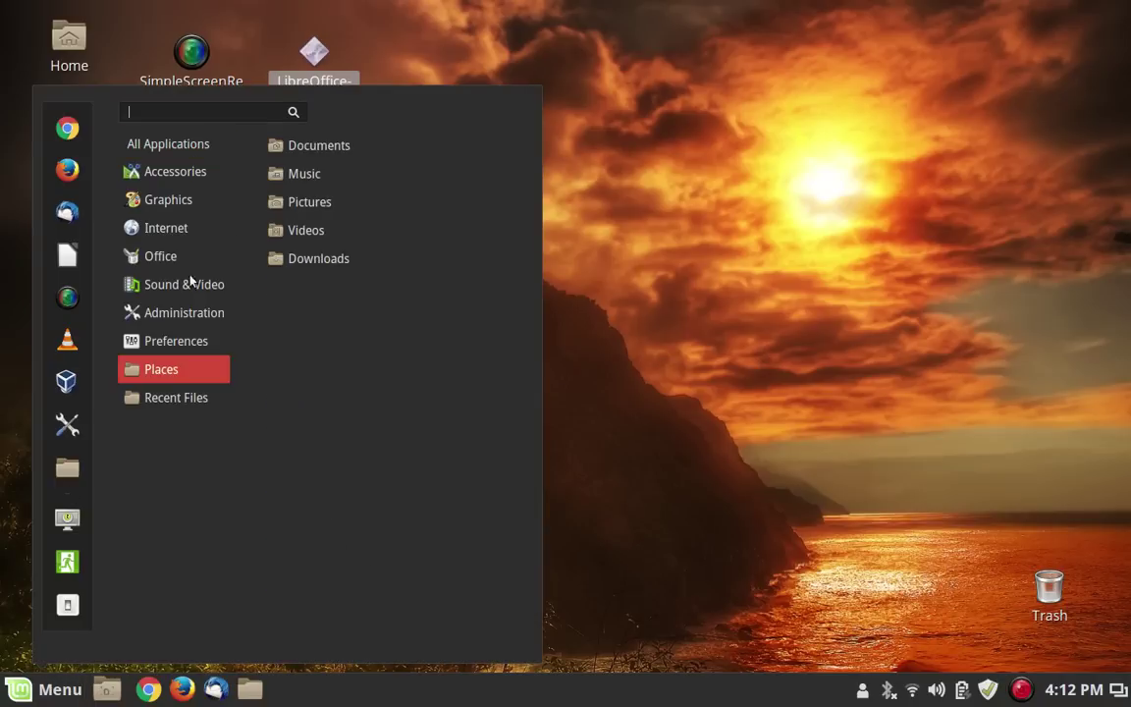
left_click(627, 140)
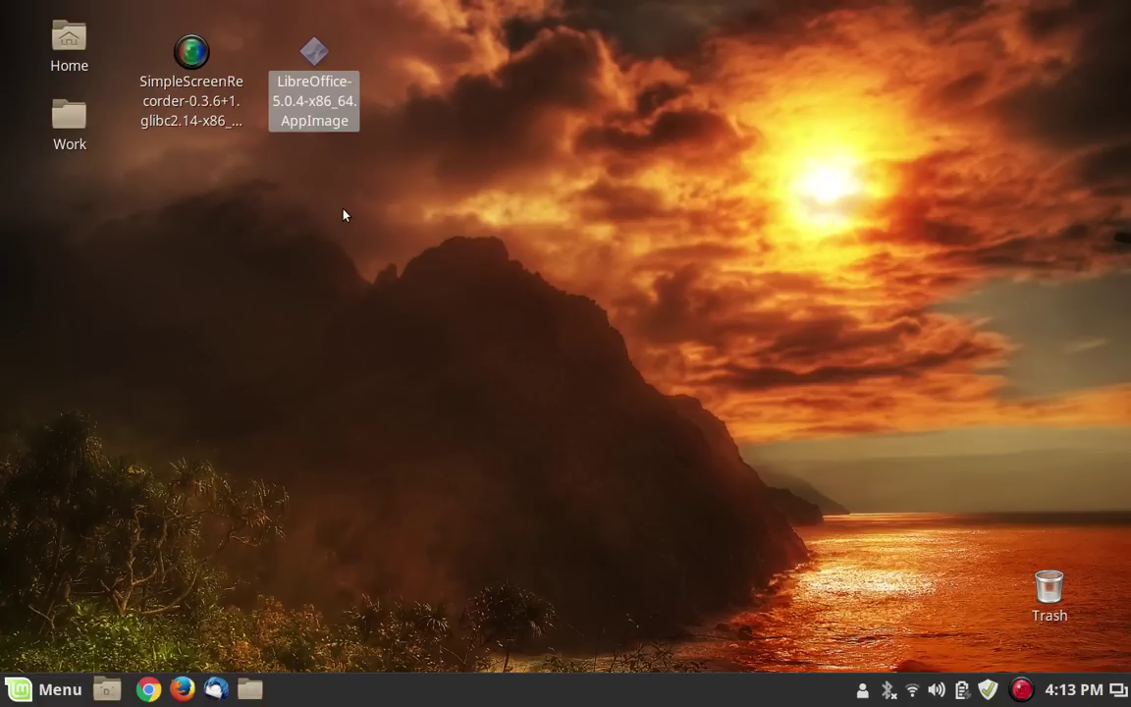
Clear the icon selection on the LMDE desktop.
left_click(428, 137)
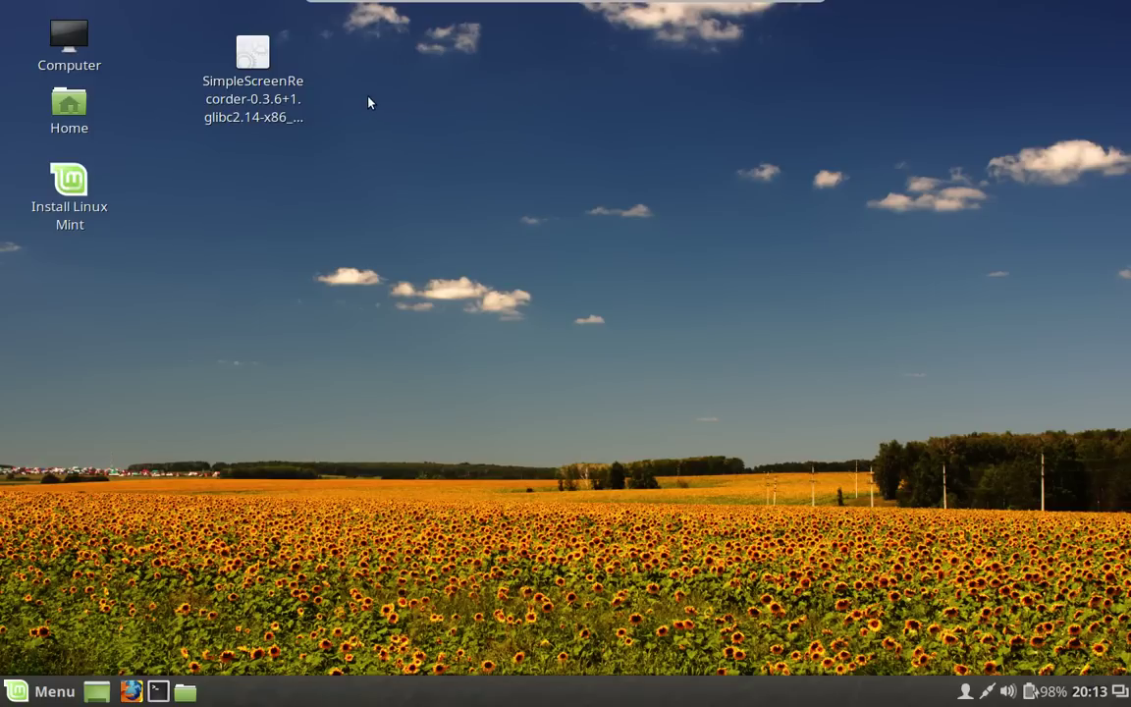
Confirm the AppImage's execute permission in Properties, then launch it and accept the desktop-file install.
right_click(245, 49)
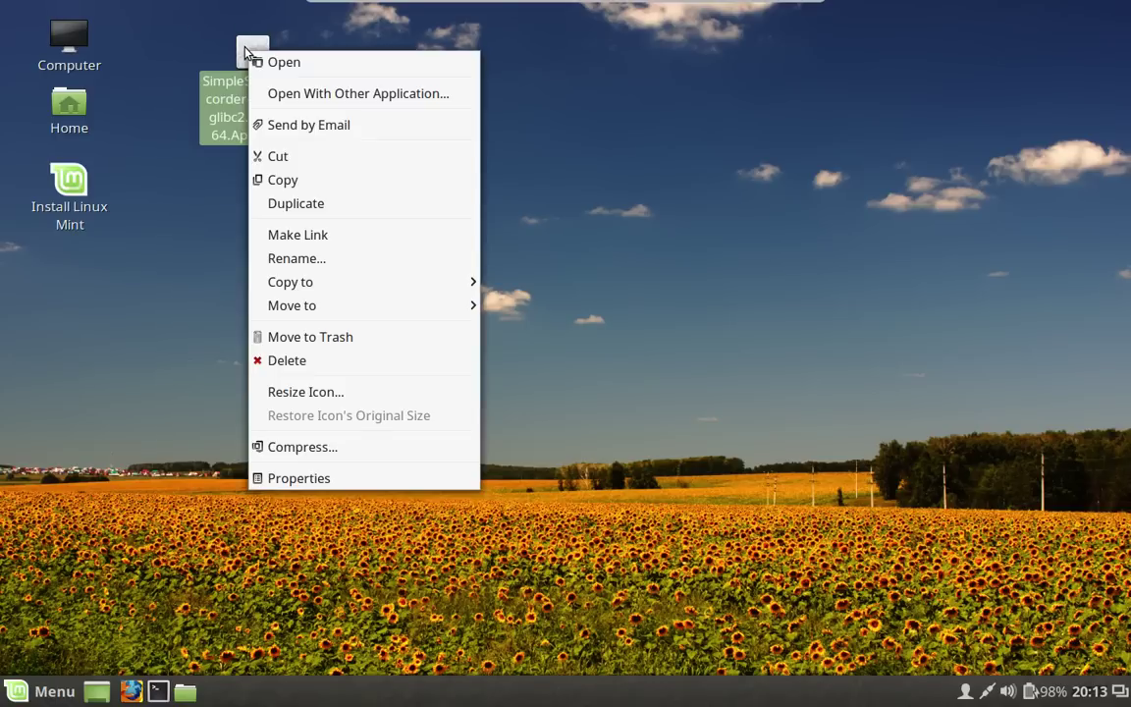
left_click(398, 480)
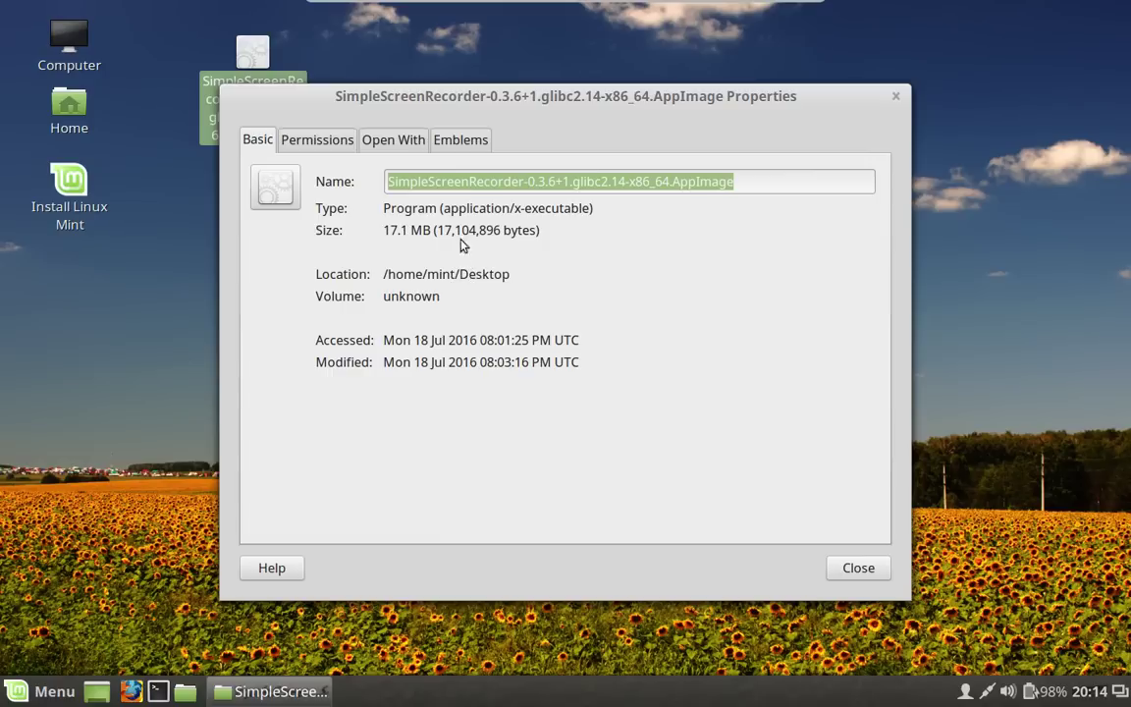
left_click(339, 143)
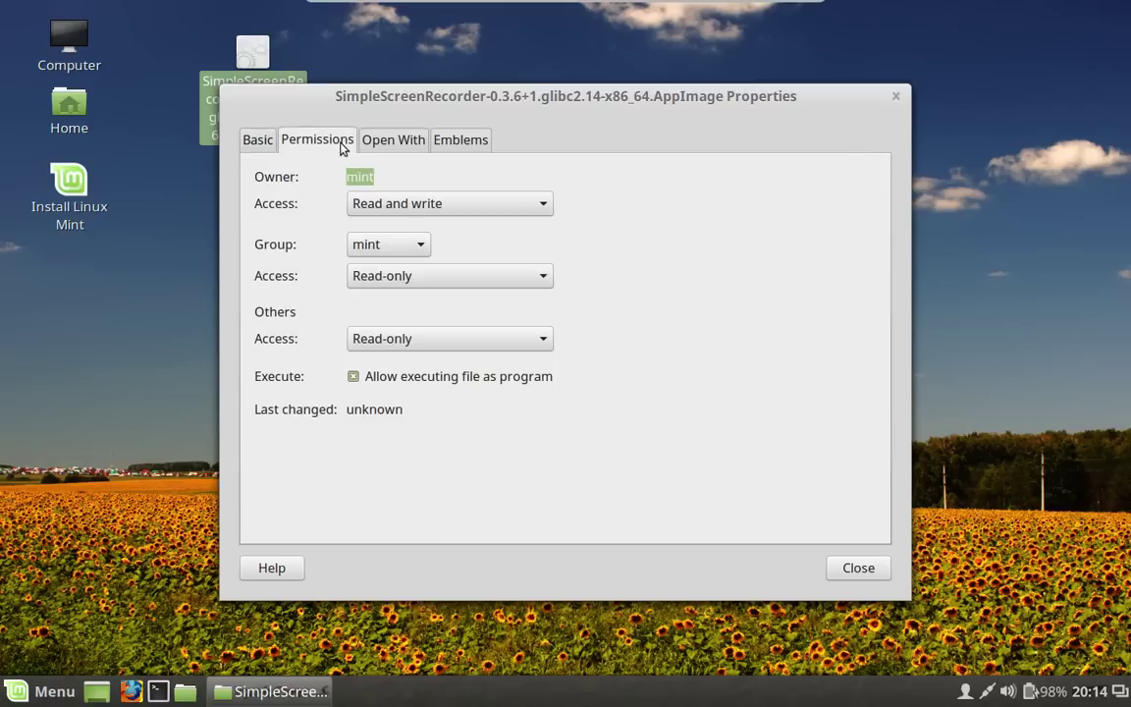
left_click(896, 98)
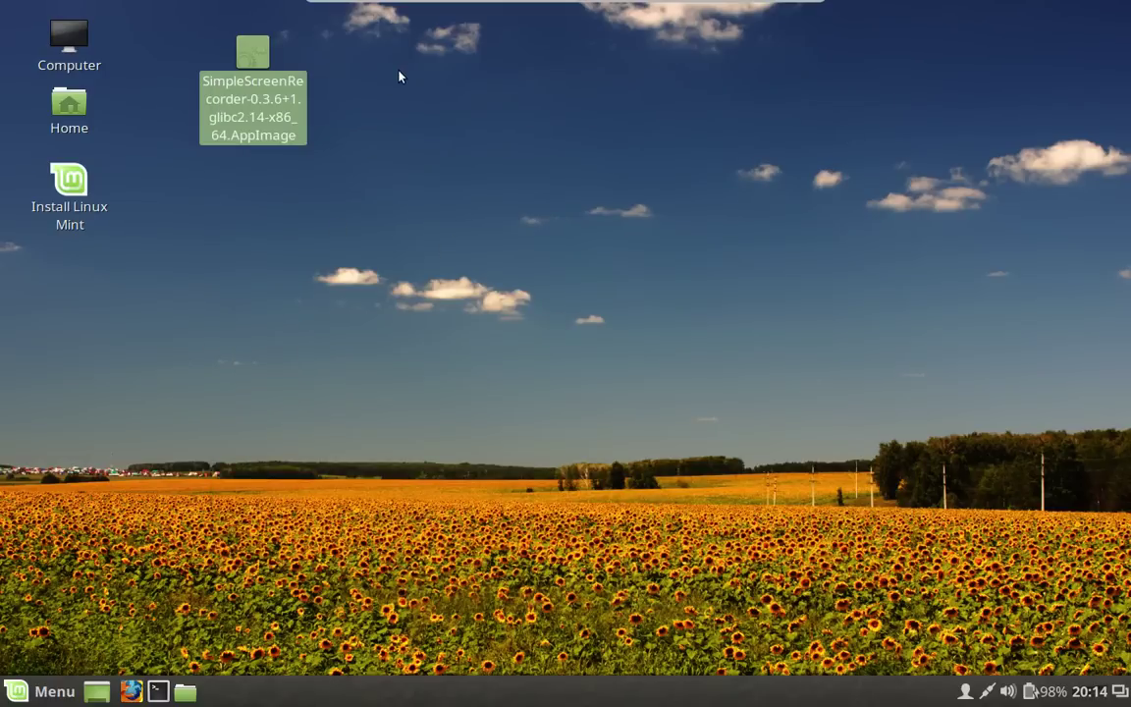
double_click(250, 76)
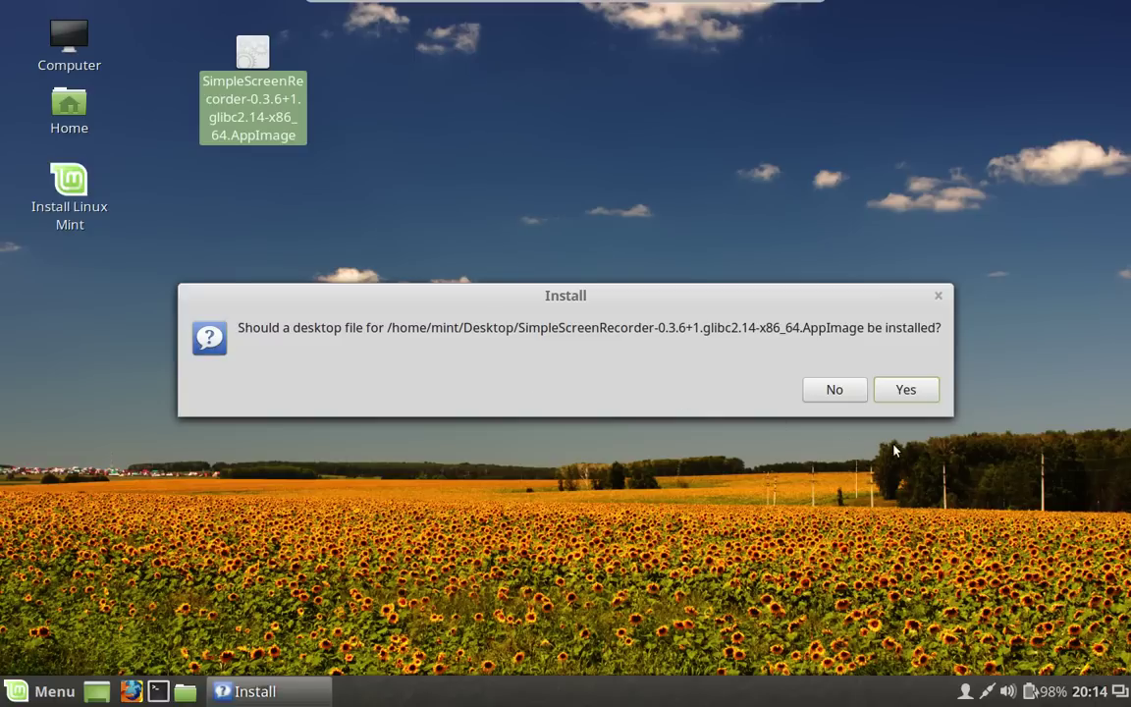
left_click(905, 389)
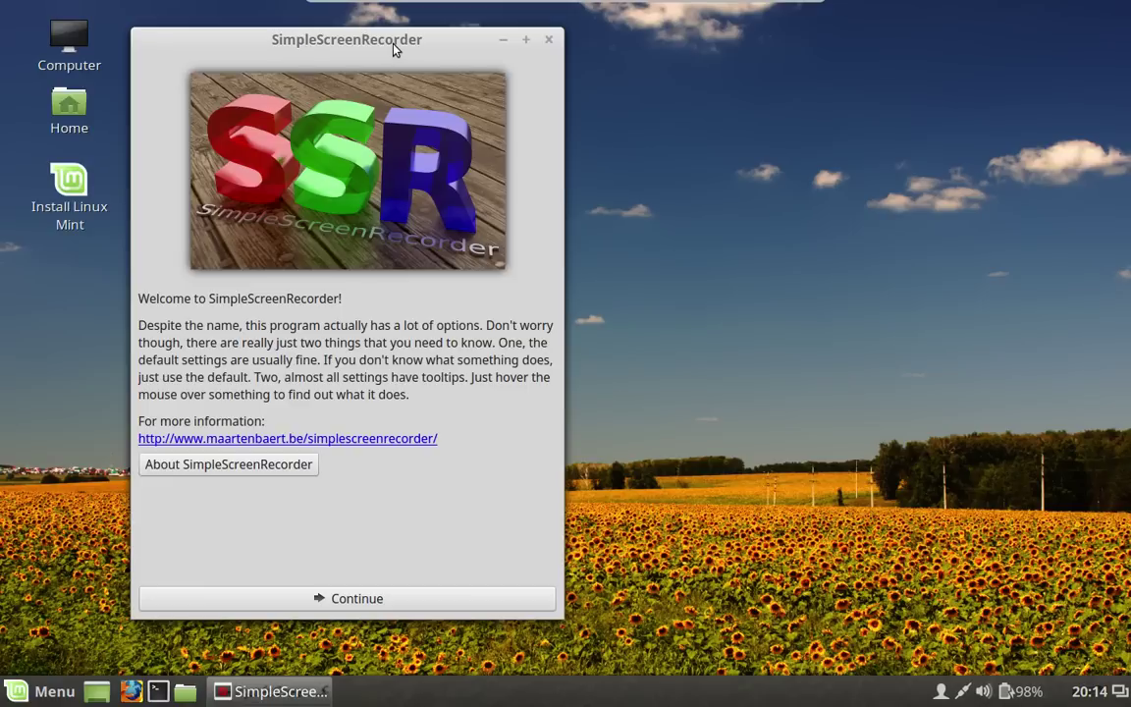
Drag the welcome window right toward the screen centre to uncover the AppImage desktop icon.
left_click_drag(387, 39, 636, 36)
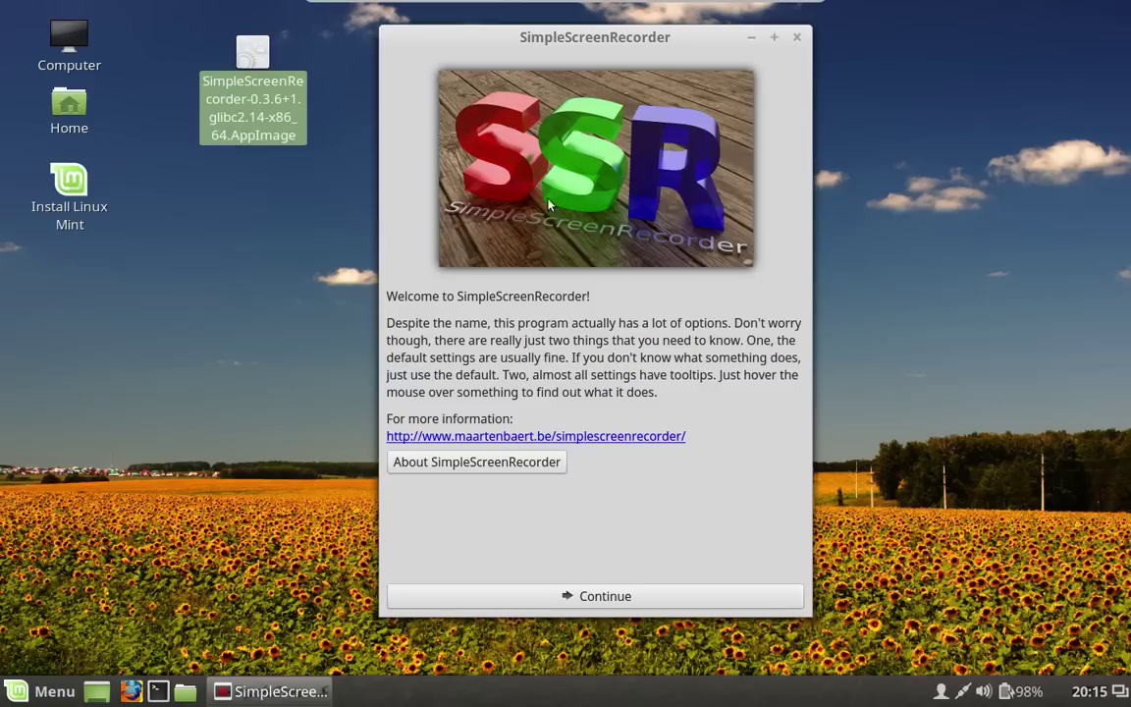
Advance past the input pages, dismiss the missing-output-file error, and enter test.mkv as the output file.
left_click(737, 605)
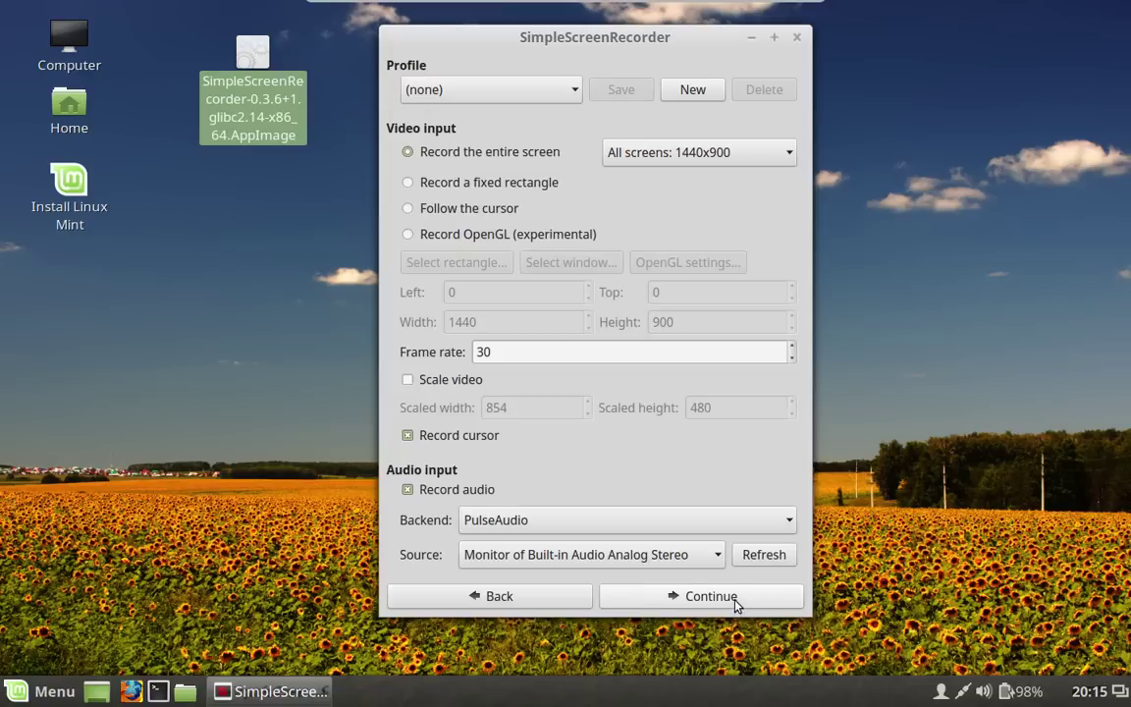
left_click(737, 603)
left_click(736, 604)
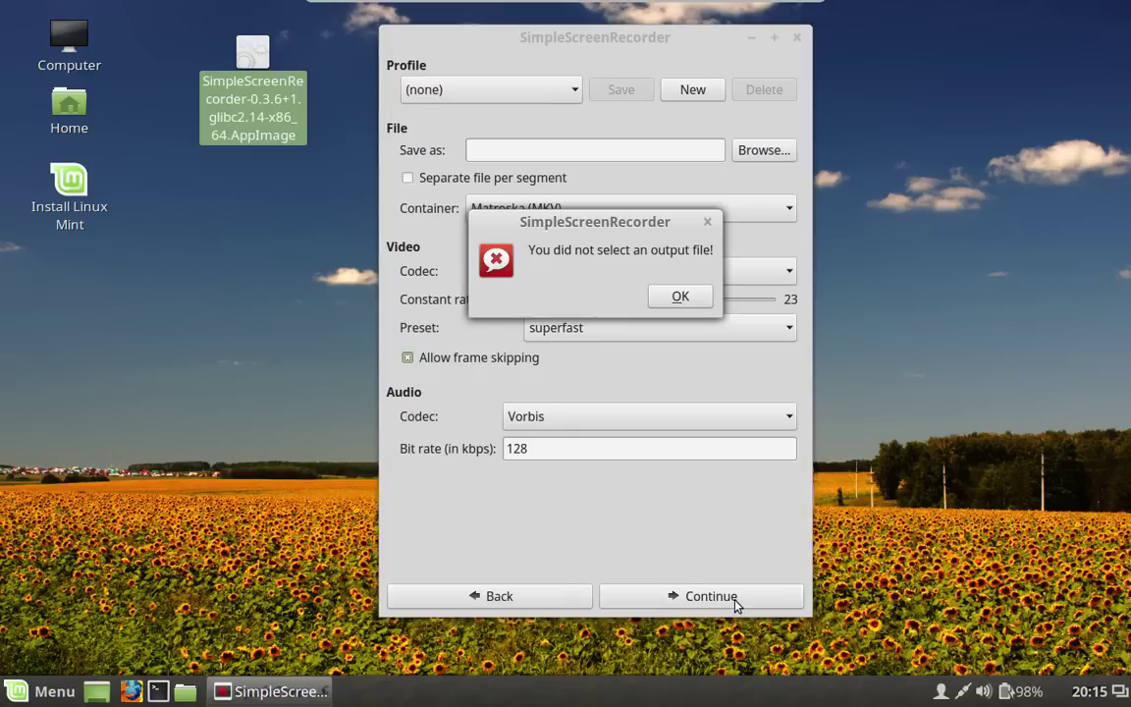
left_click(683, 299)
left_click(585, 146)
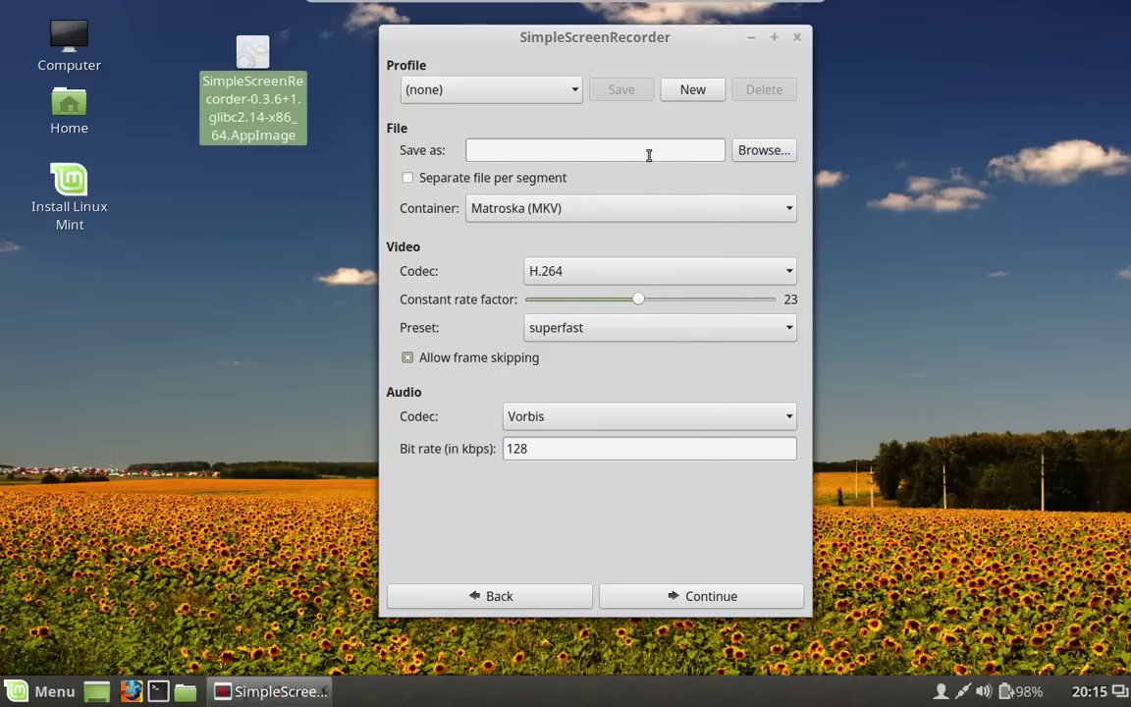
type("test.mkv")
Change the H.264 video preset from superfast to ultrafast.
left_click(789, 332)
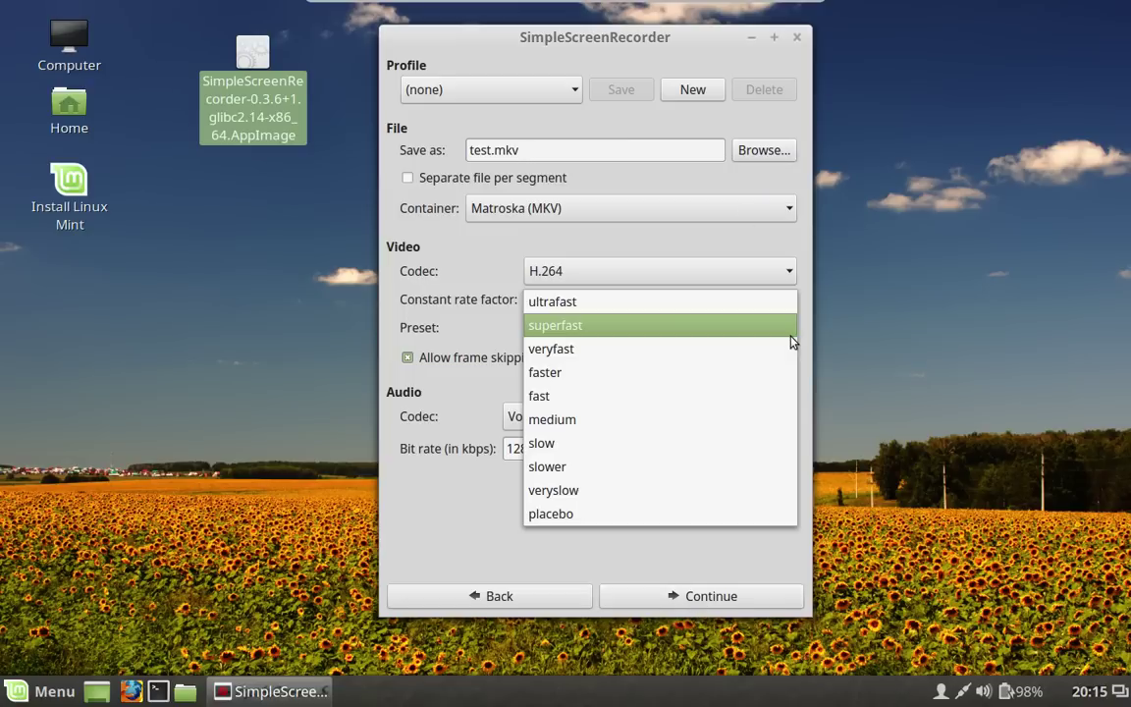
left_click(675, 302)
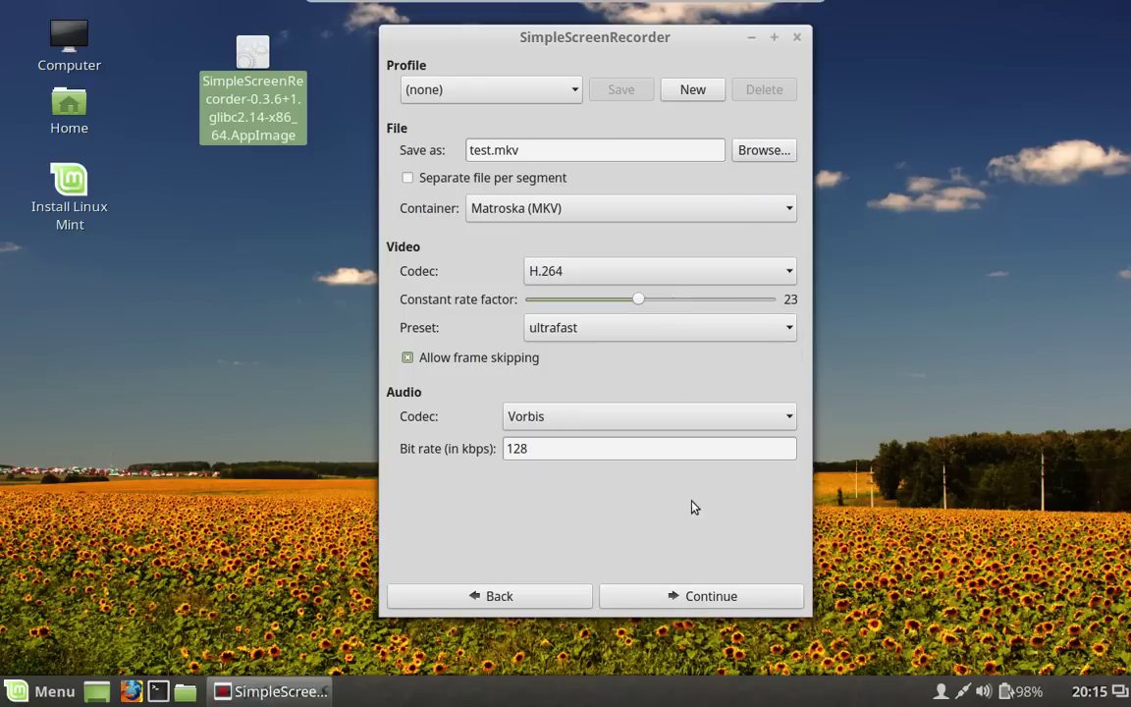
Go on to the recording page for test.mkv and start the live capture preview.
left_click(715, 602)
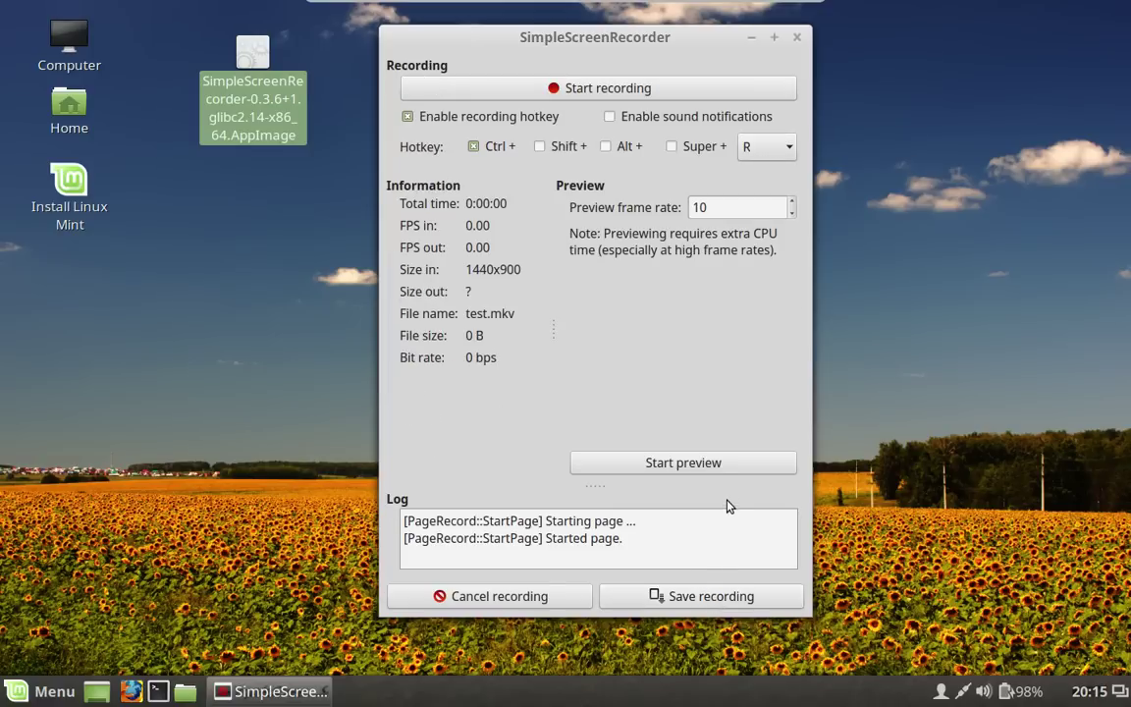
left_click(712, 472)
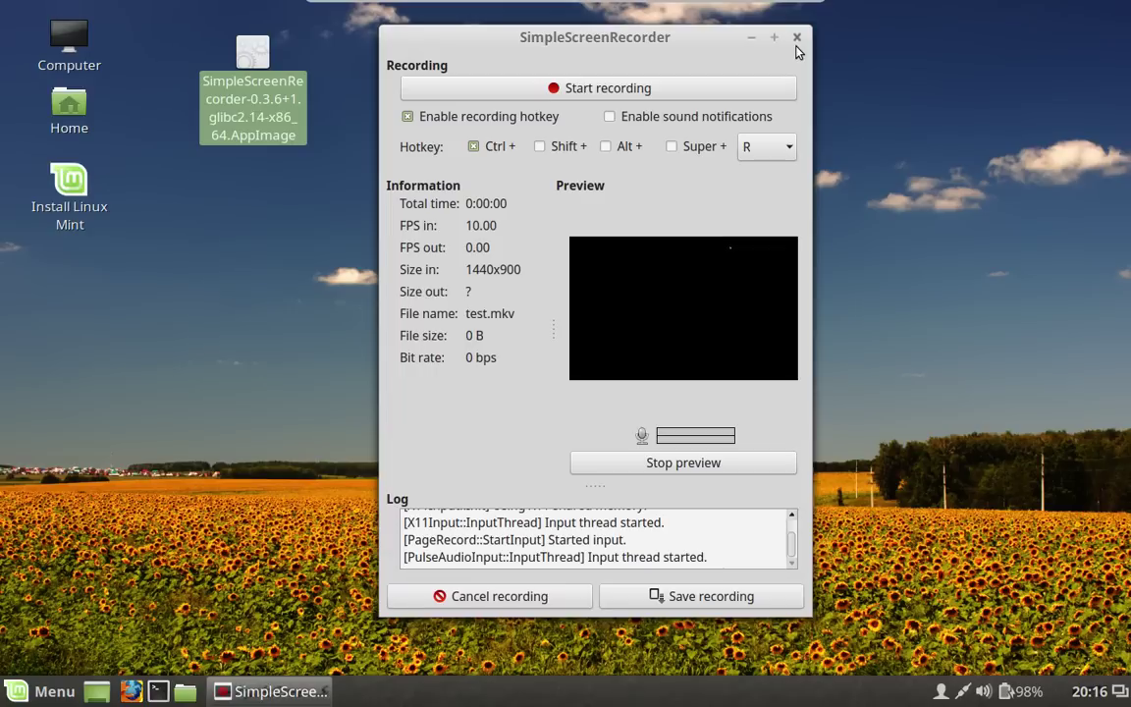
Close the recorder, launch Screenshot through a 'screensh' menu search, and quit it without saving.
left_click(796, 42)
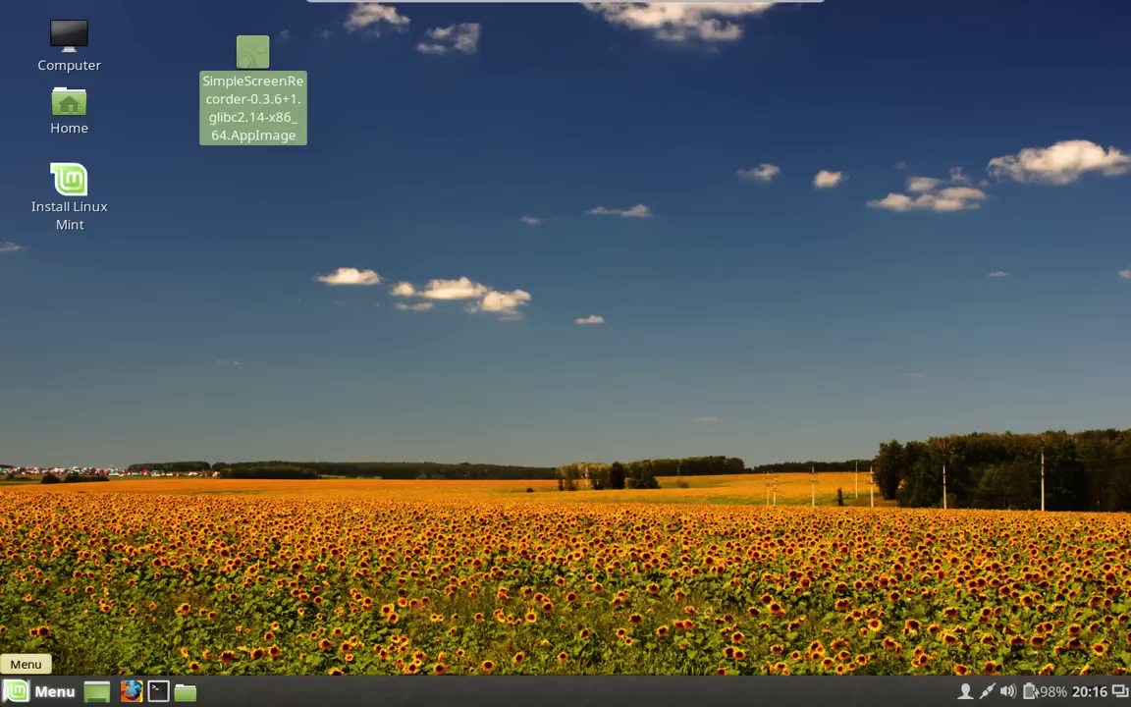
left_click(41, 691)
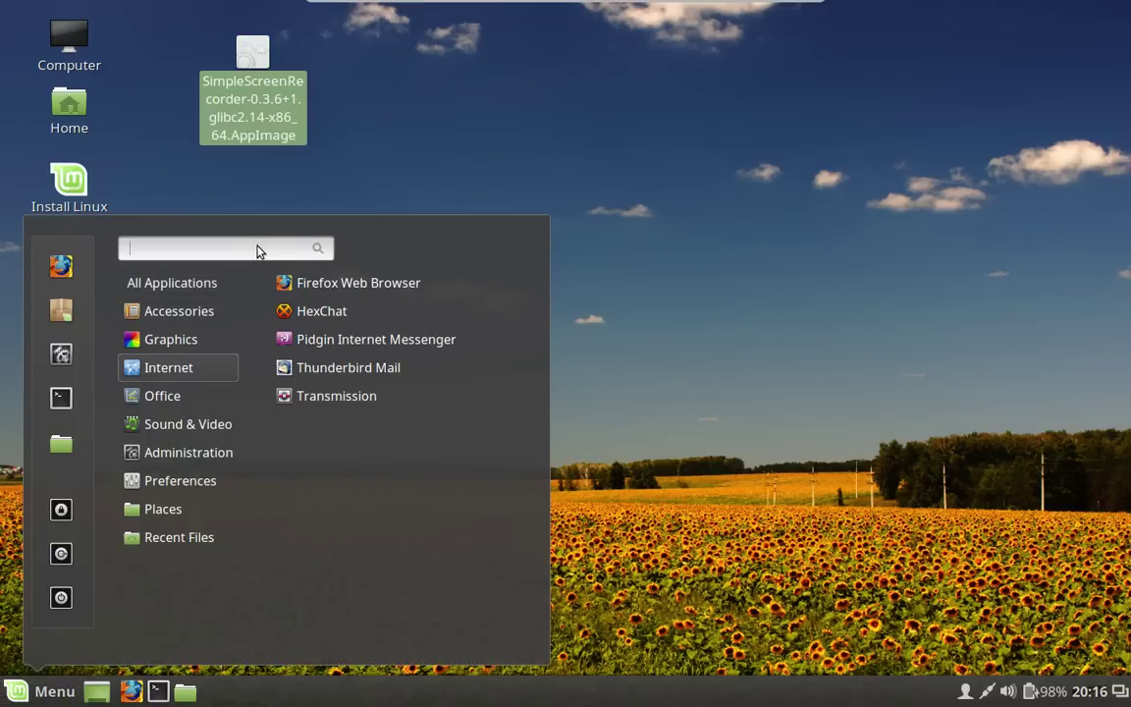
type("s")
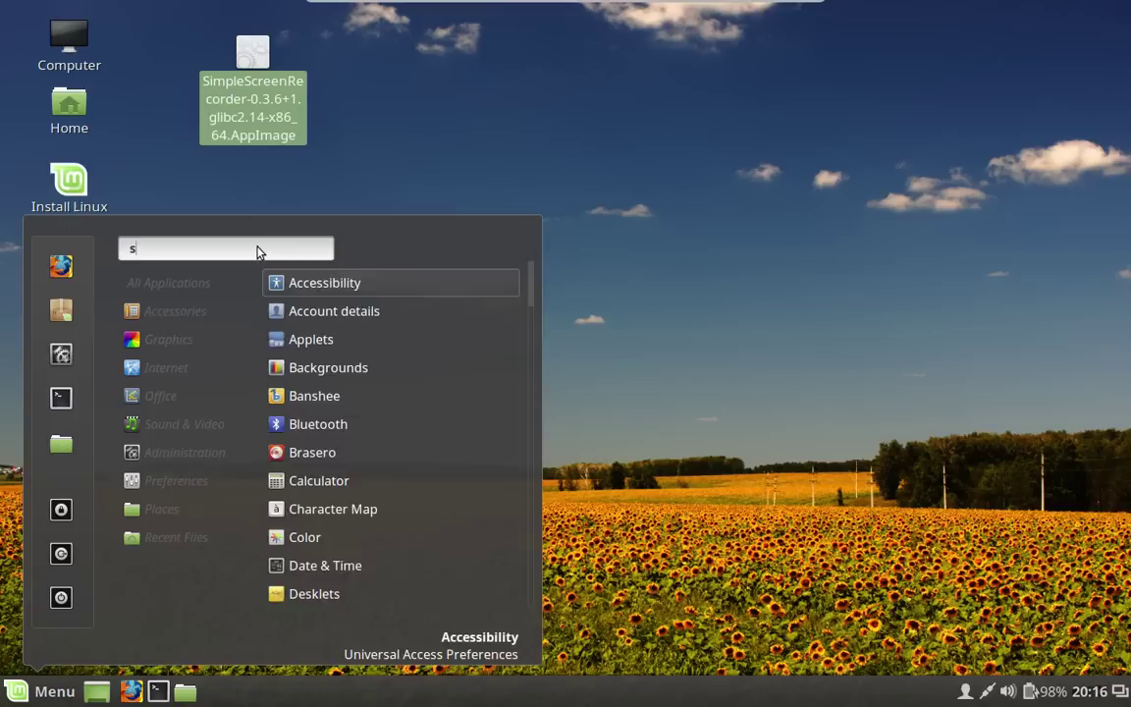
type("creensh")
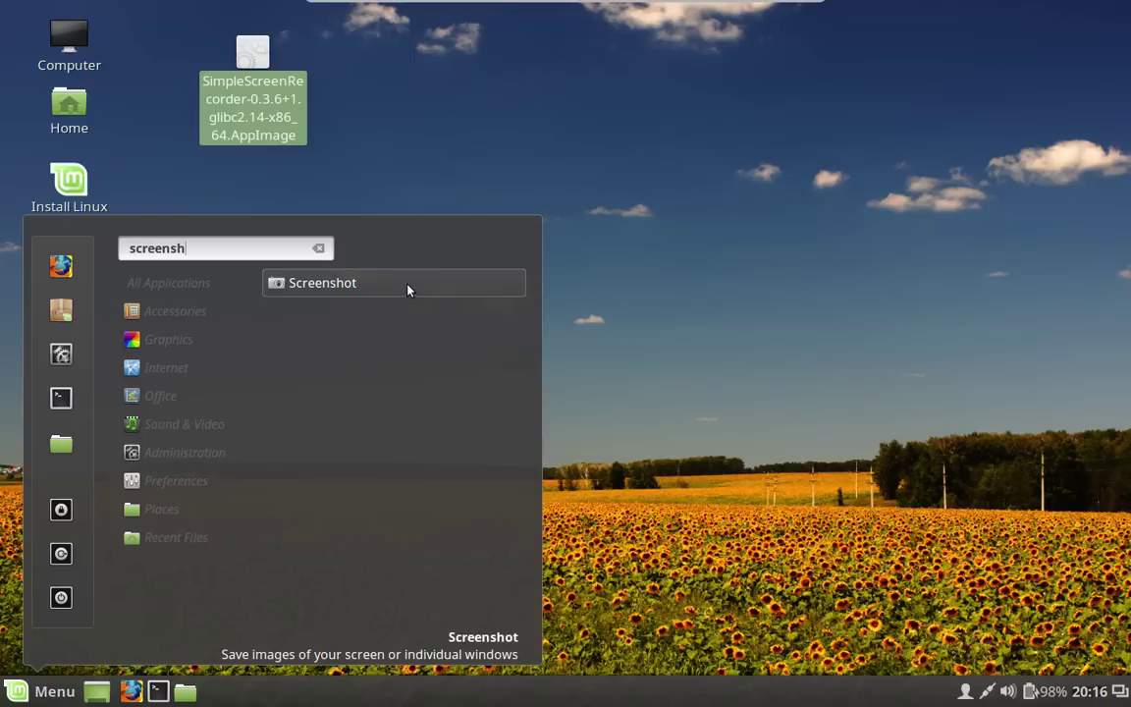
left_click(410, 287)
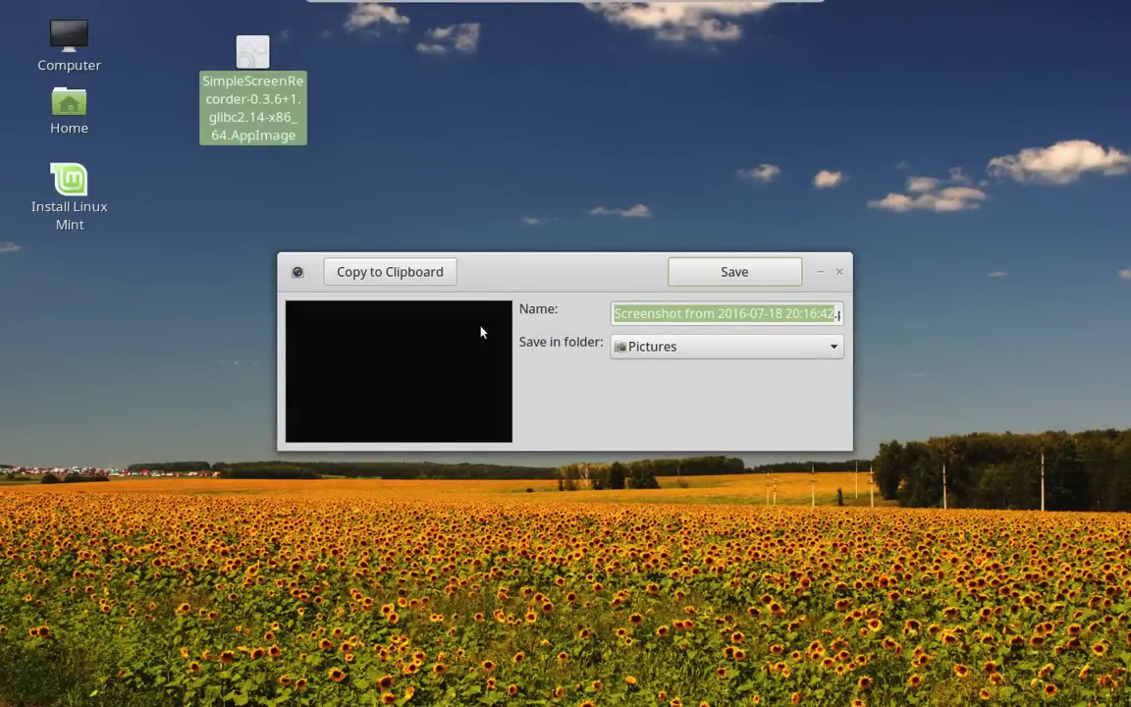
left_click(296, 275)
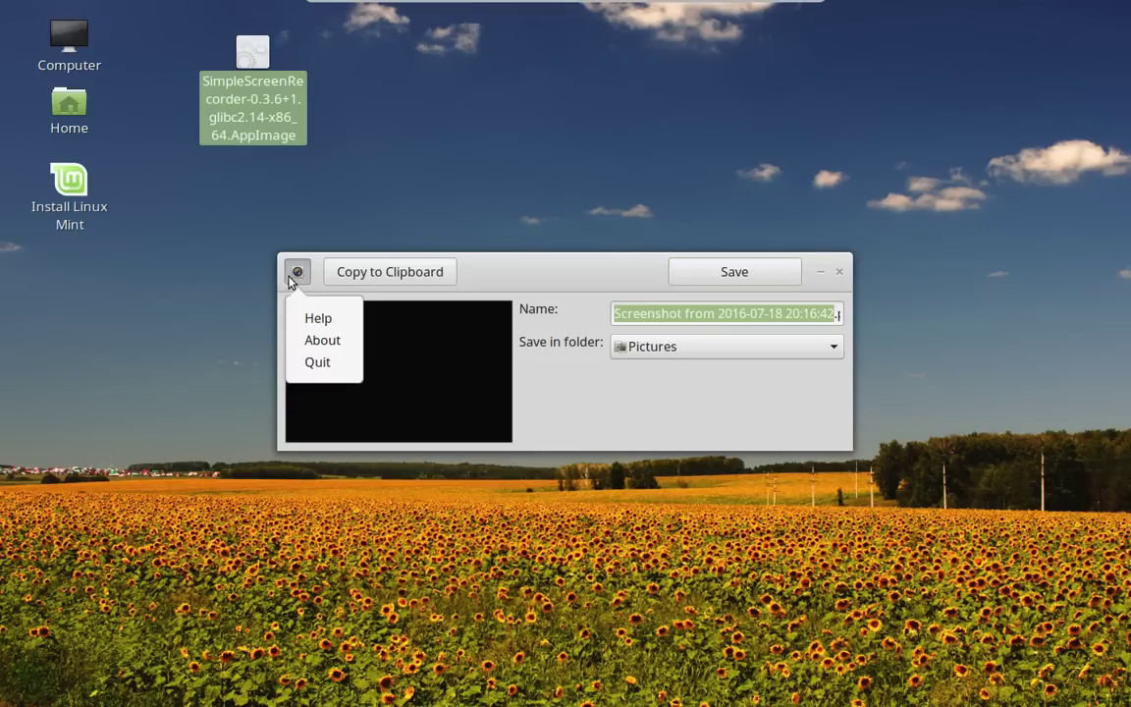
left_click(349, 365)
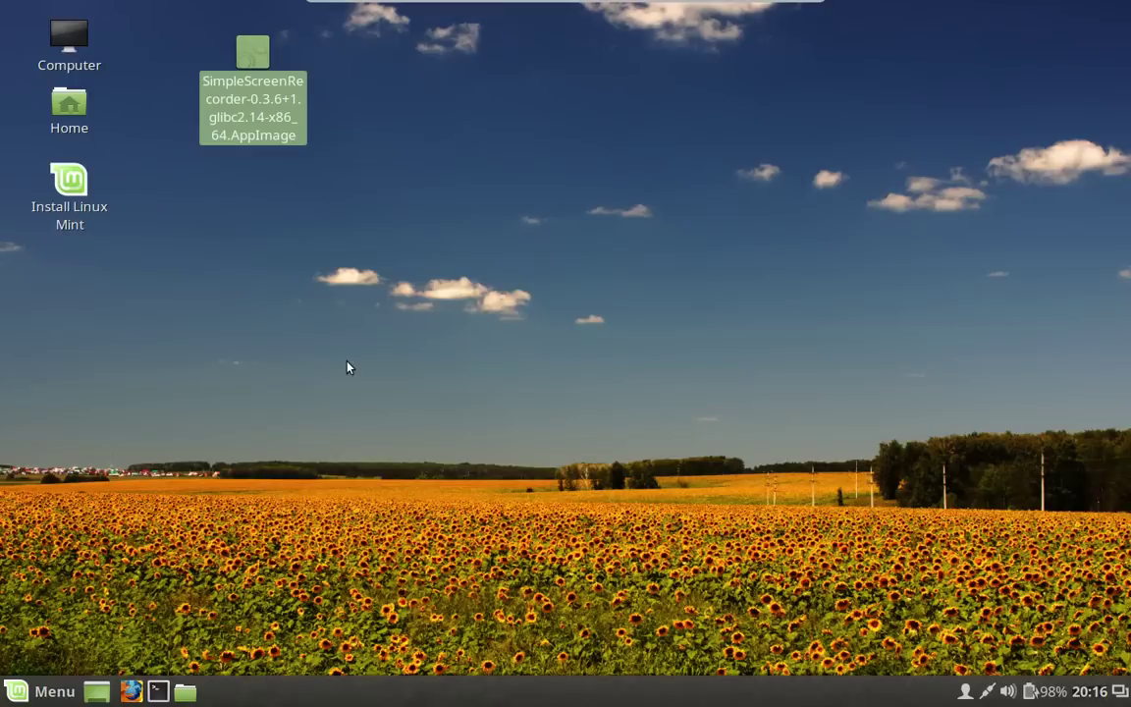
Run 'uname -r' in a Ctrl+Alt+T terminal, which reports 3.16.0-4-amd64, then close the terminal.
left_click(555, 241)
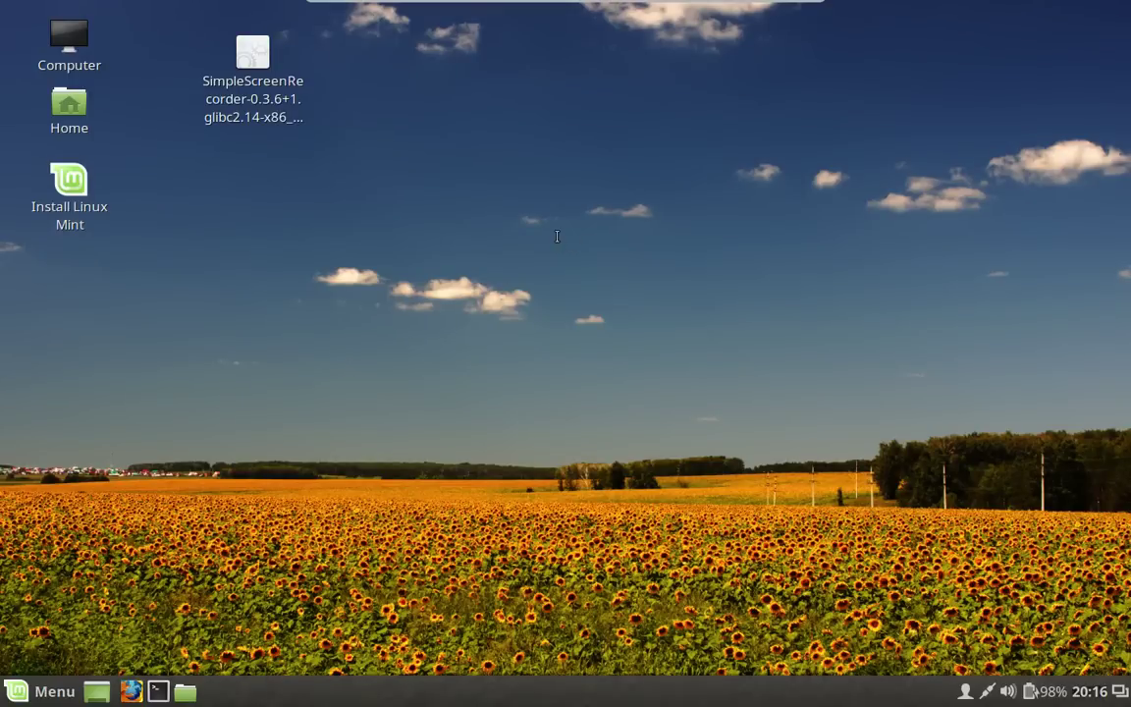
key("ctrl+alt+t")
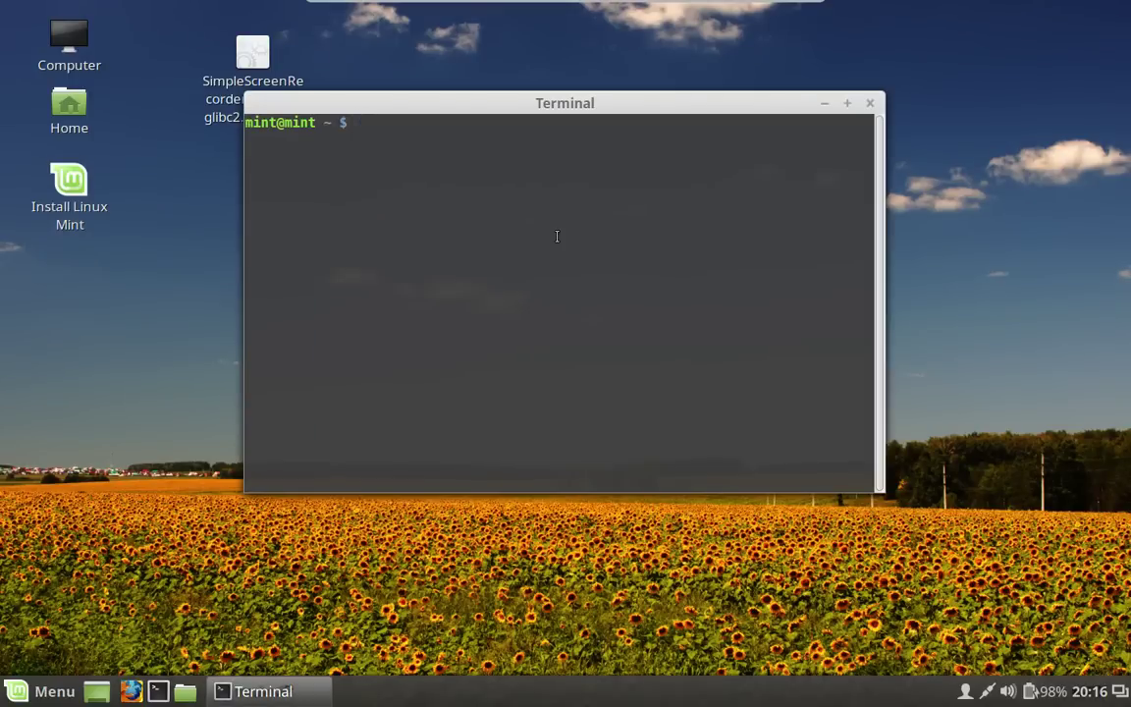
type("uname -r")
key("Return")
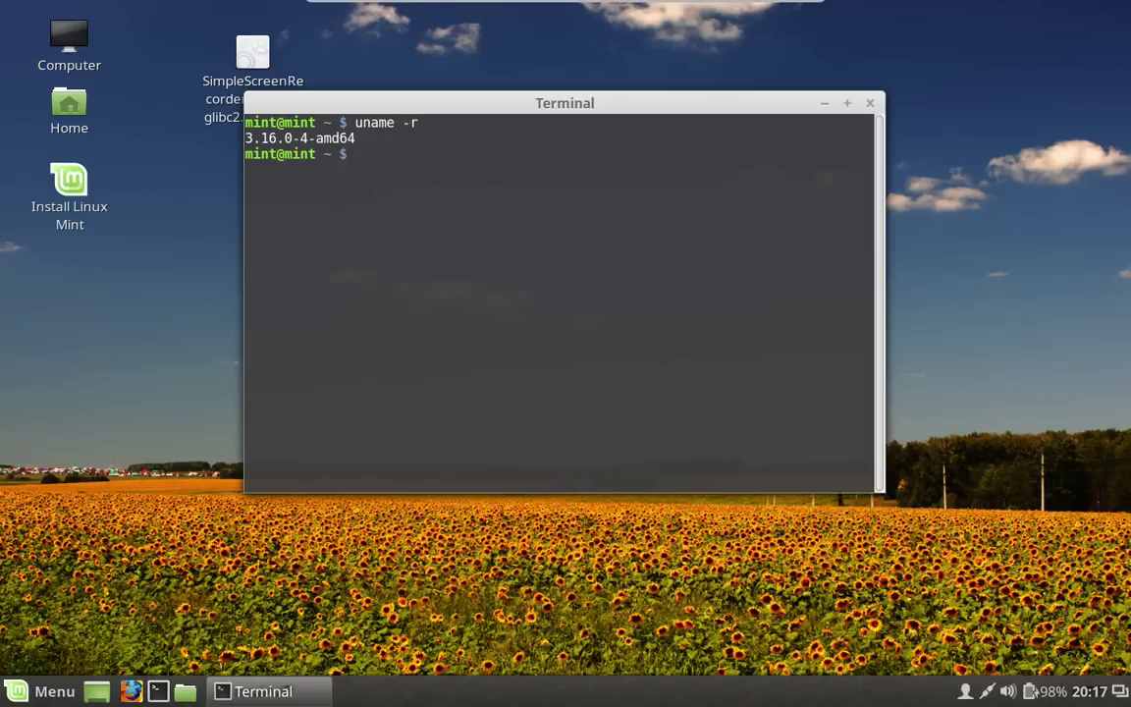
left_click(870, 103)
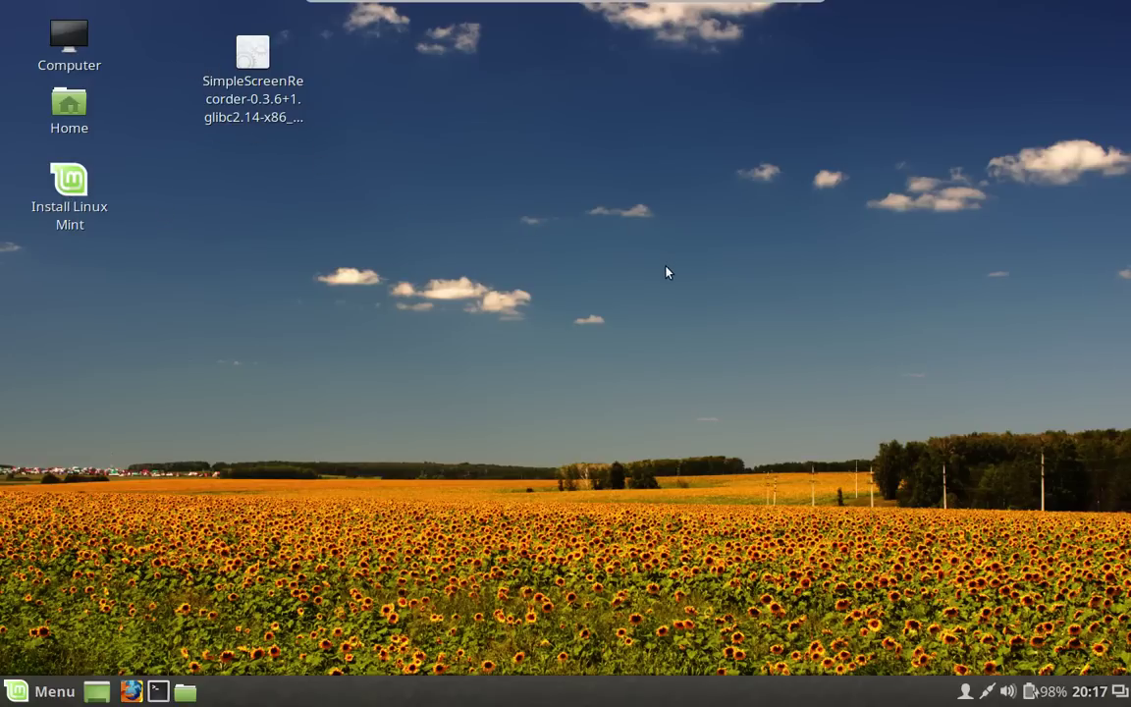
Launch SimpleScreenRecorder from the desktop AppImage, close its welcome window, and open Menu with Super.
left_click(263, 84)
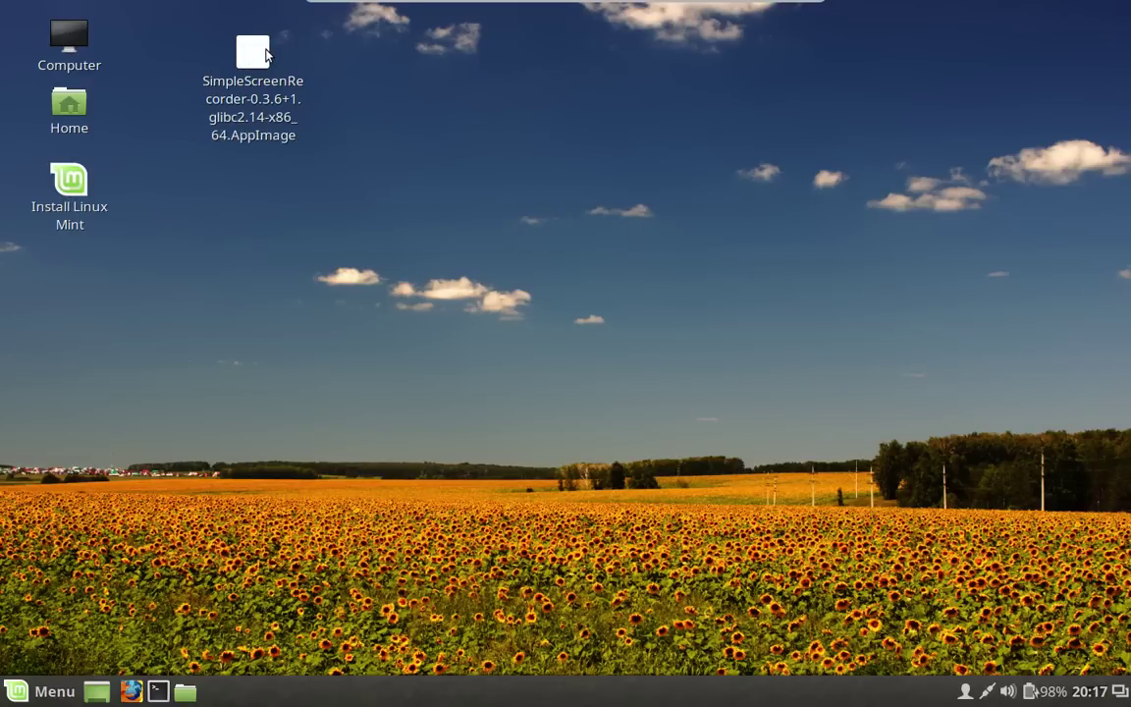
left_click(265, 54)
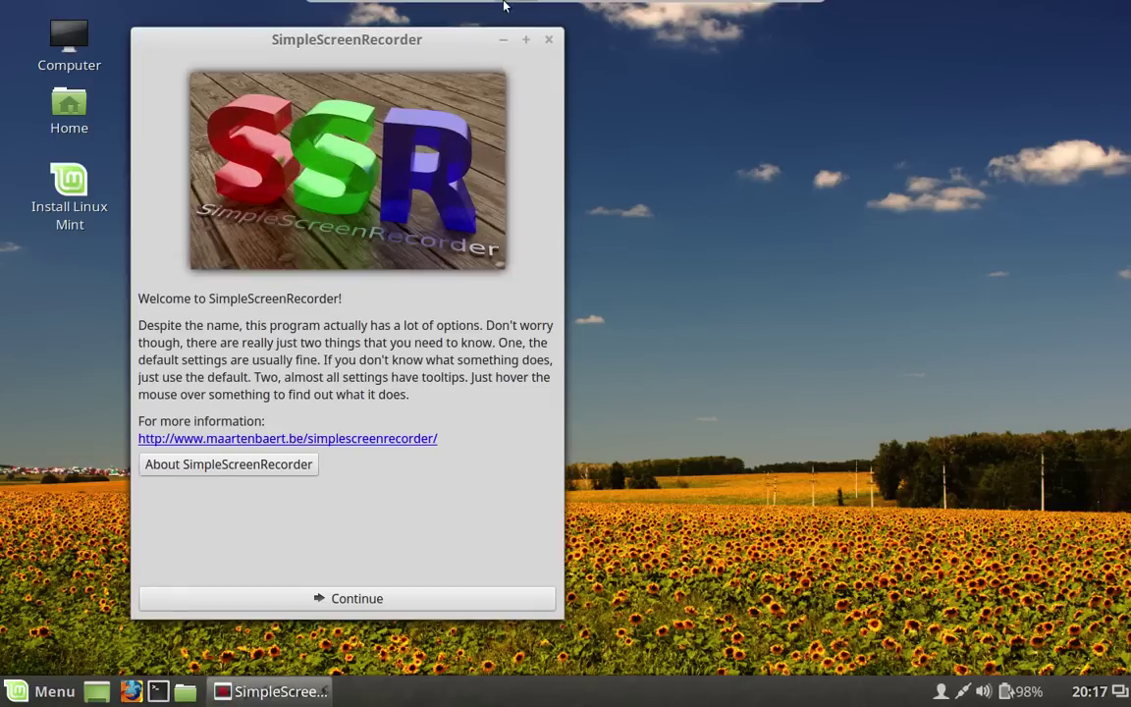
left_click(551, 41)
key("super")
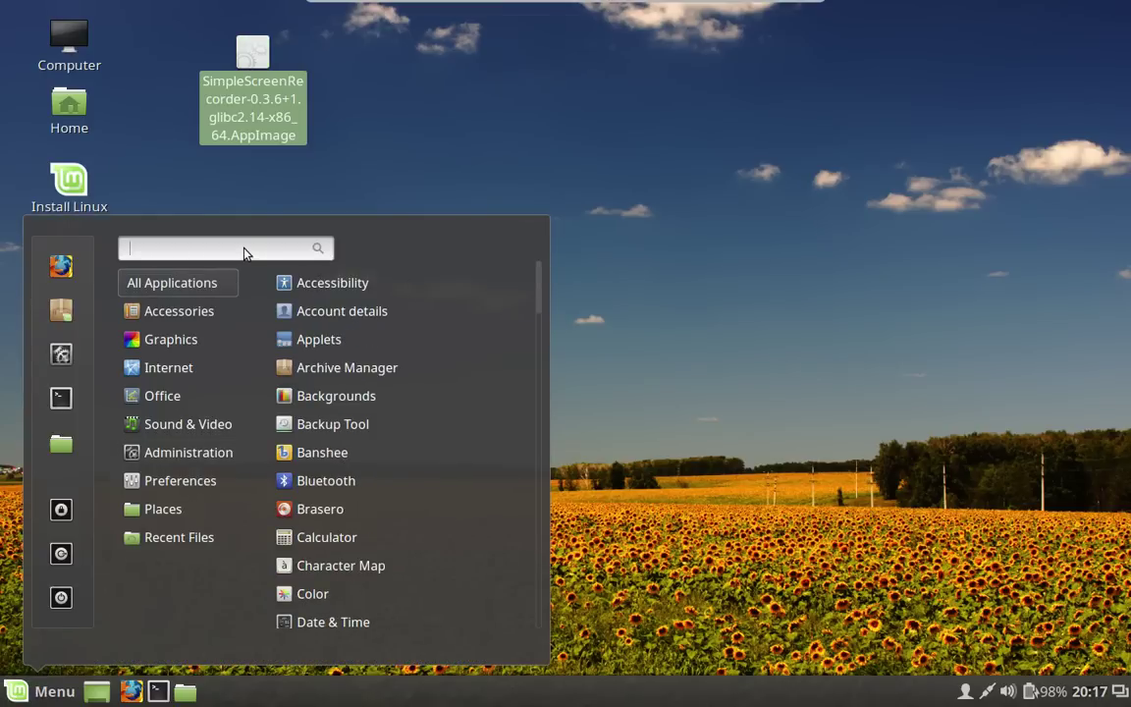
Search 'simple' in Menu, launch SimpleScreenRecorder from the results, then close its welcome window.
type("si")
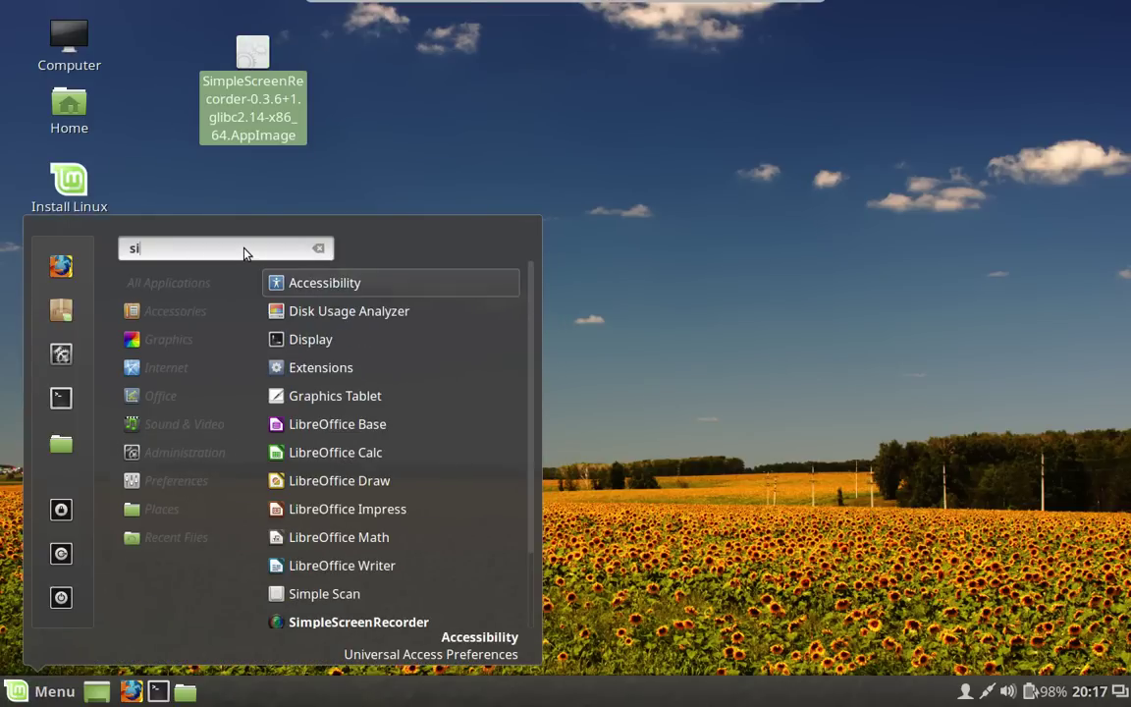
type("mple")
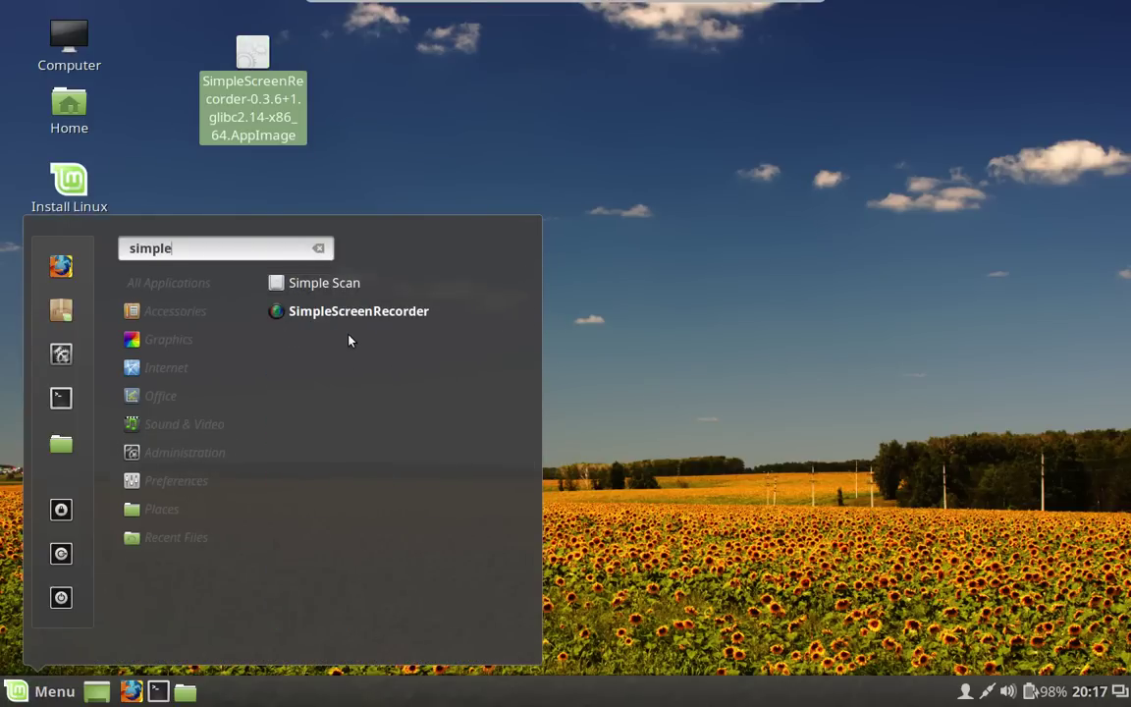
left_click(354, 312)
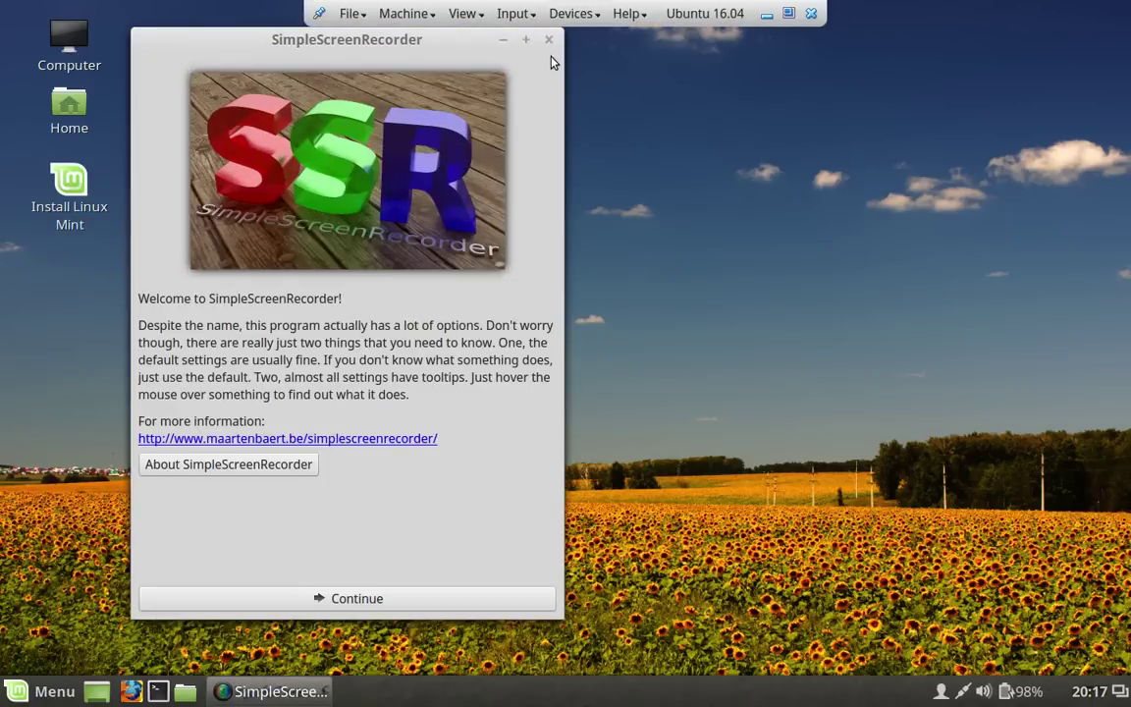
left_click(549, 39)
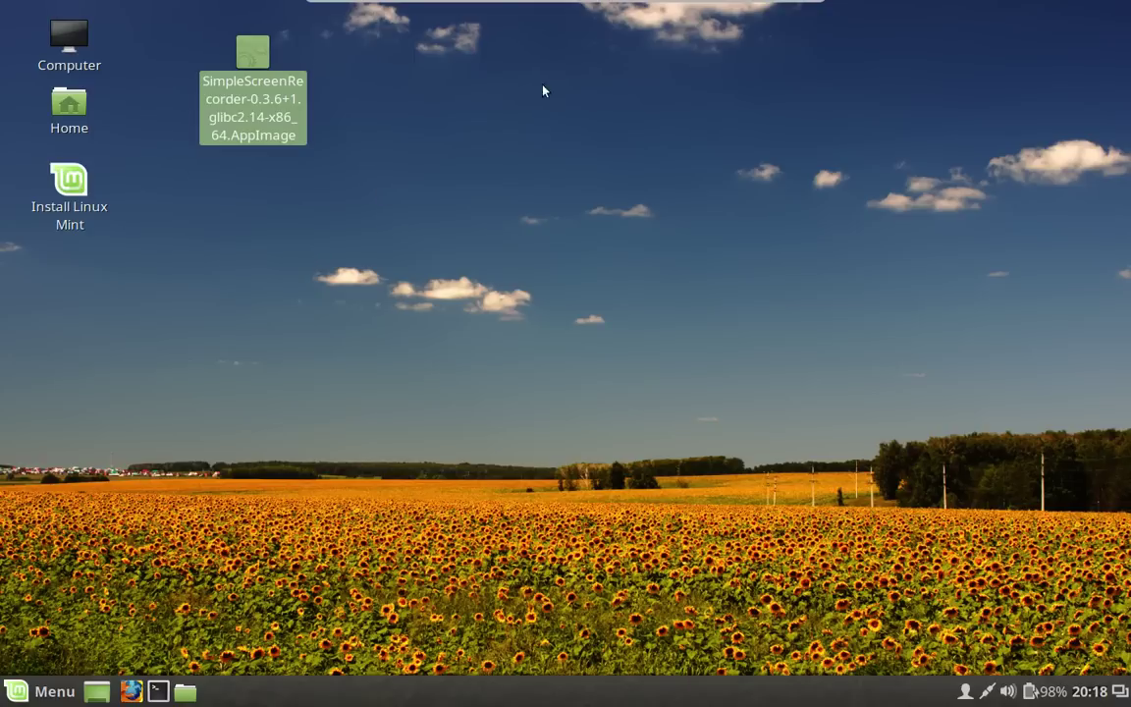
Clear the desktop selection and send Ctrl-Alt-Del from the VirtualBox mini toolbar to log out.
left_click(595, 159)
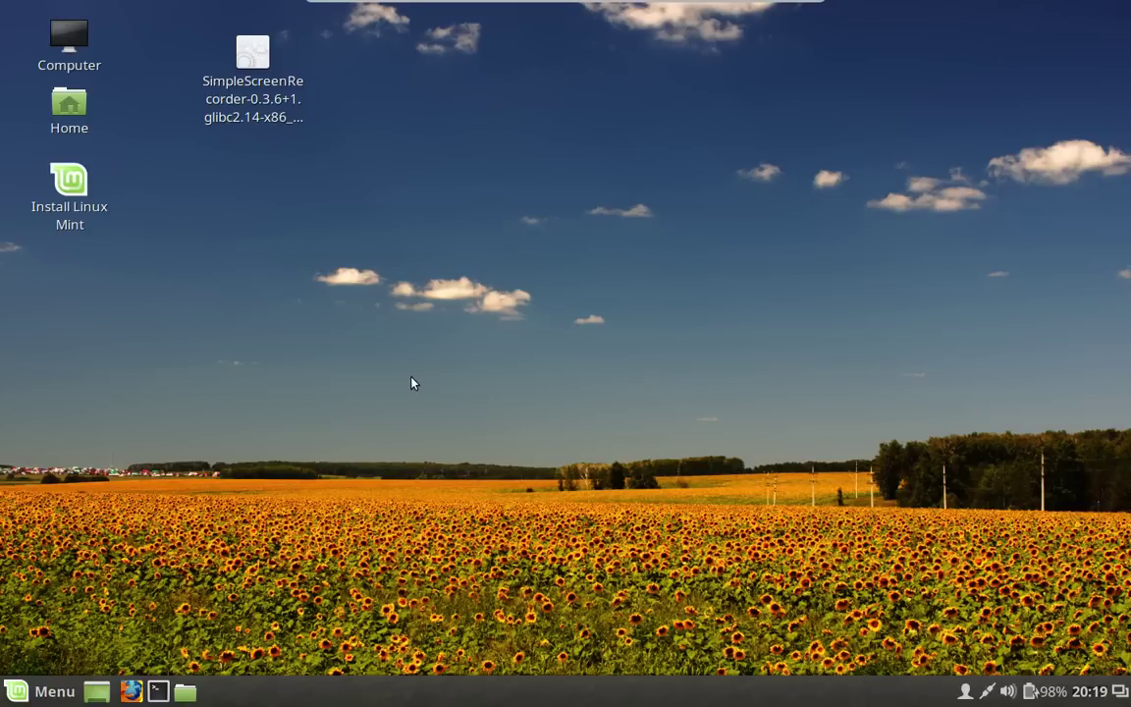
mouse_move(492, 4)
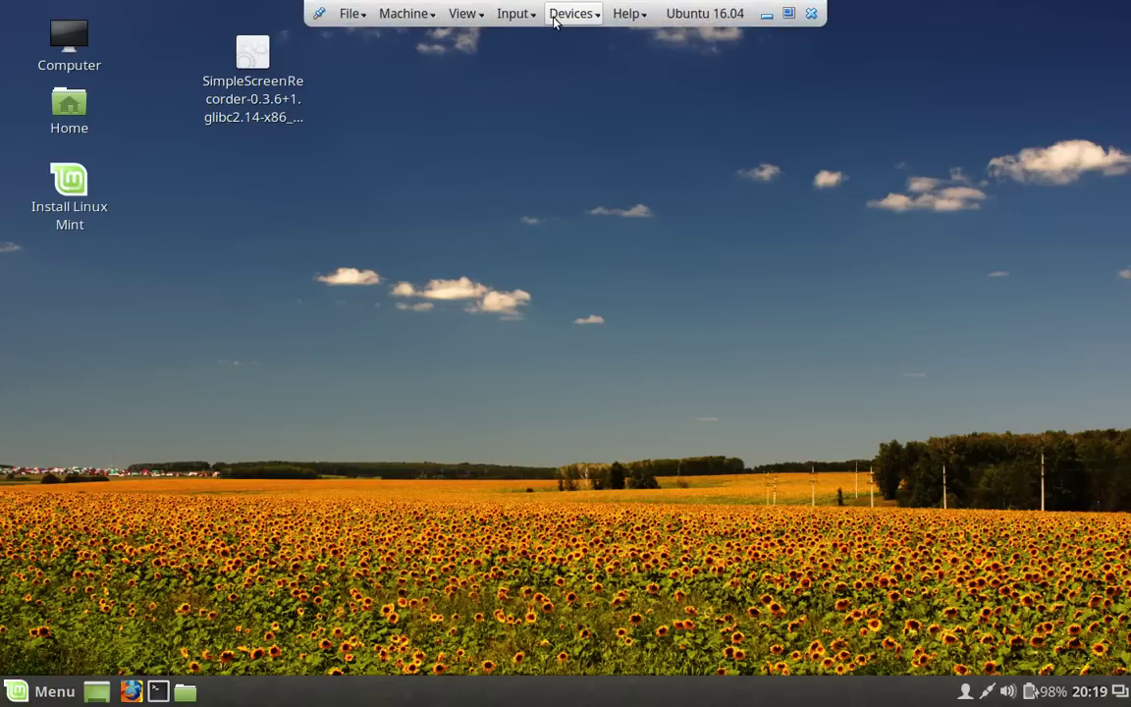
left_click(513, 14)
mouse_move(542, 39)
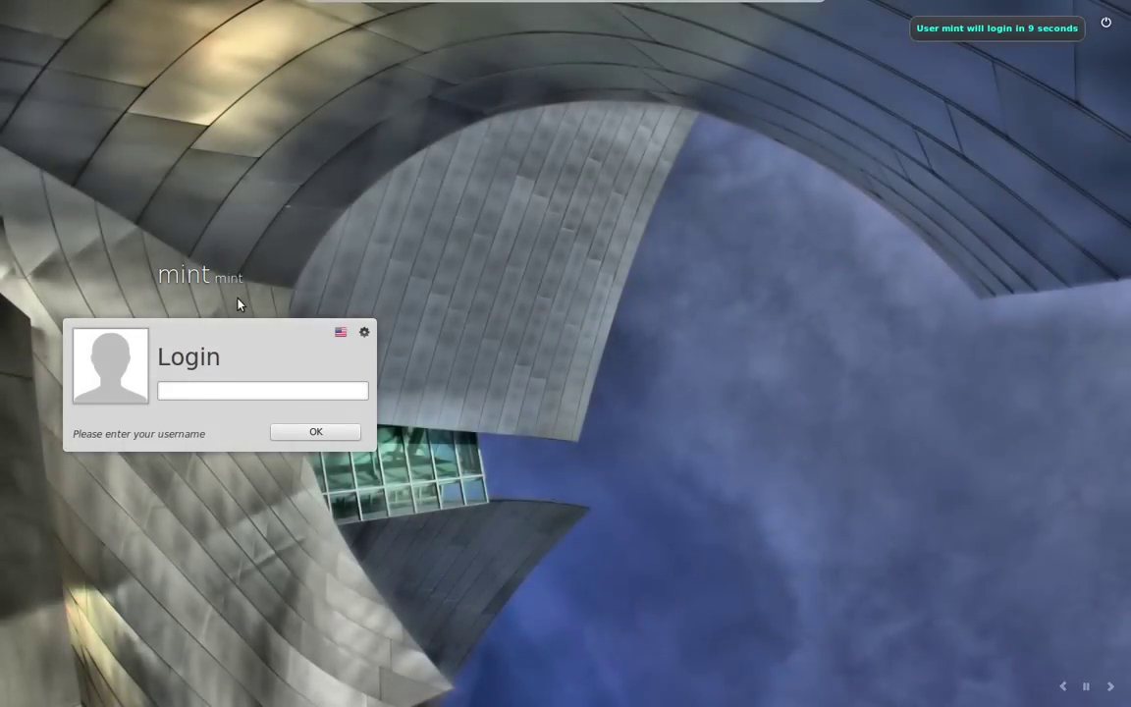
Select the user account on the LightDM screen, then enter and submit the account password.
left_click(209, 260)
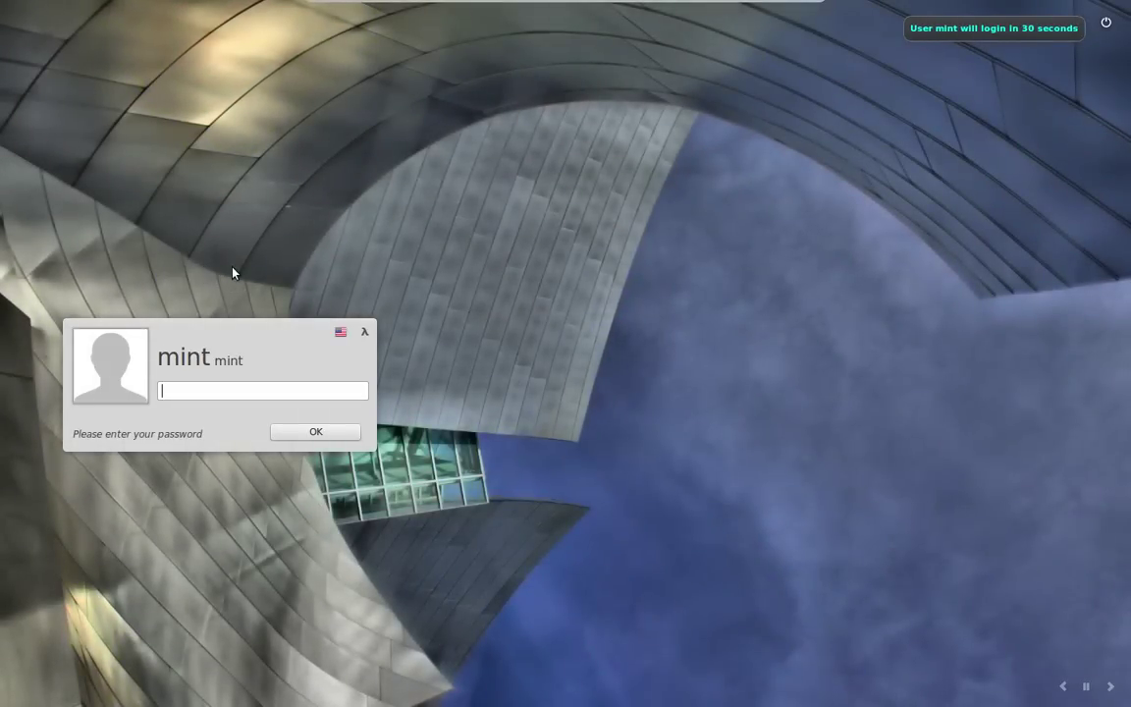
left_click(333, 432)
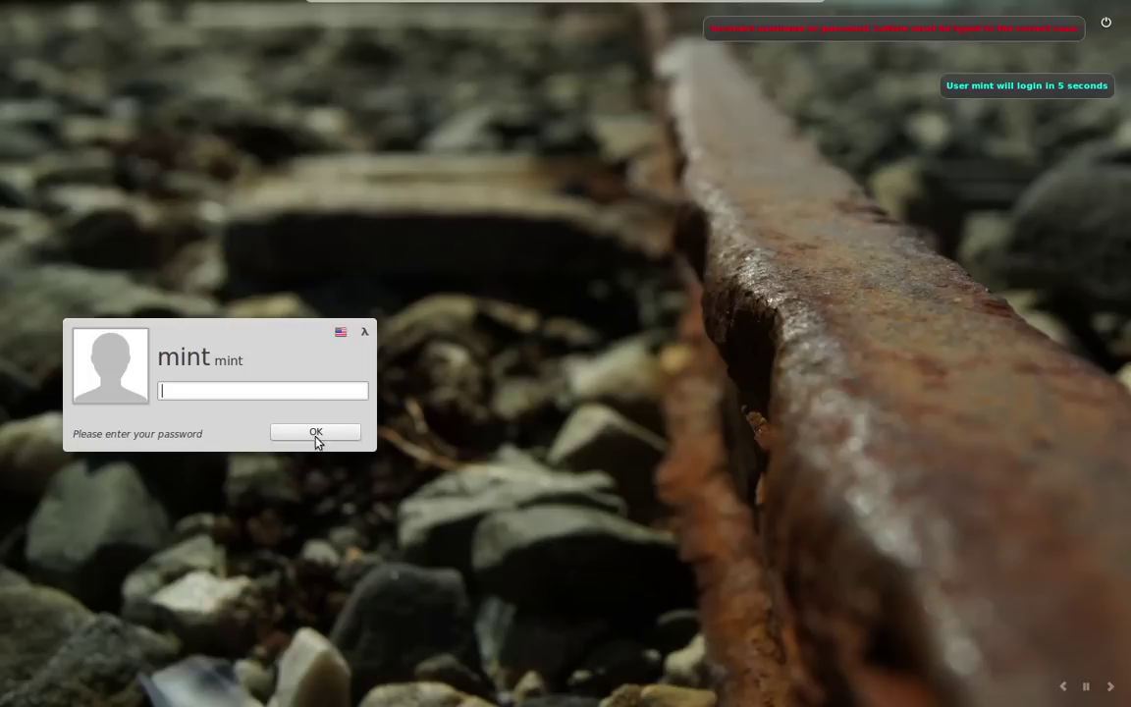
left_click(312, 391)
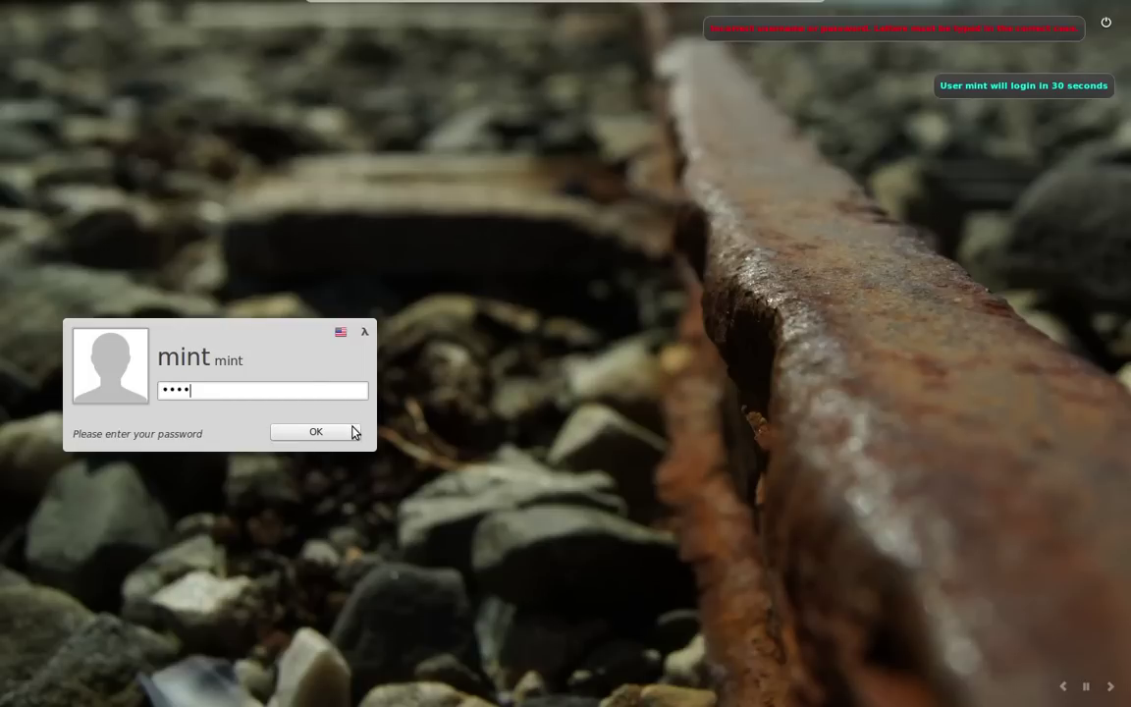
left_click(341, 438)
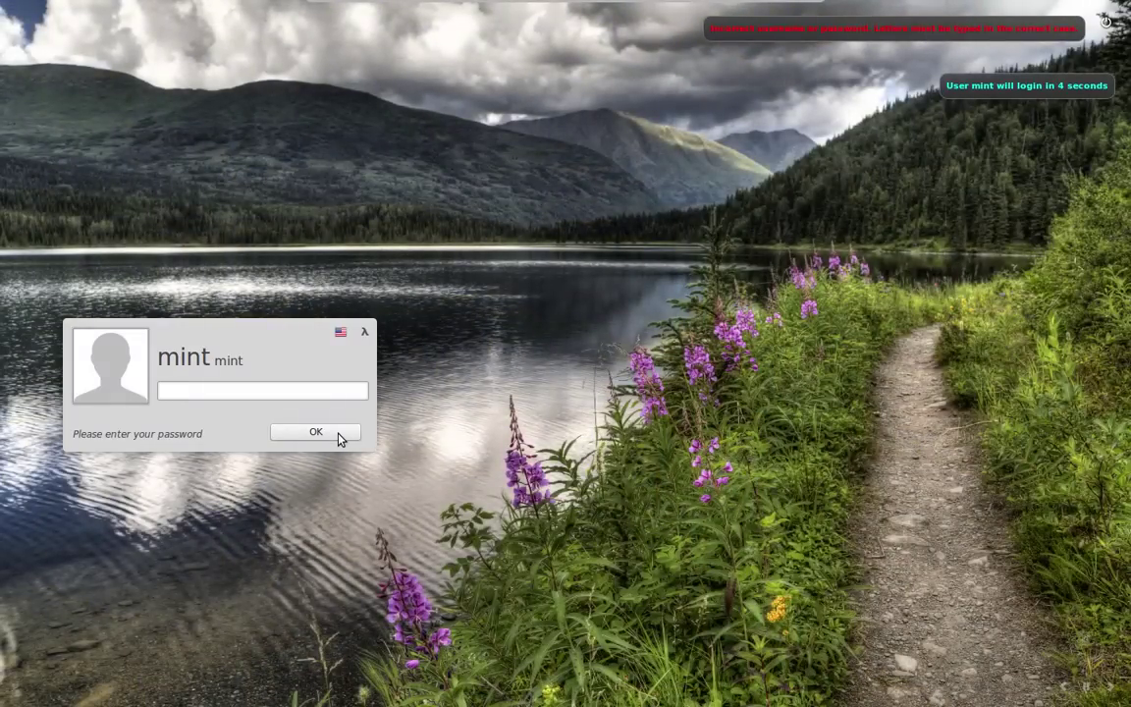
left_click(339, 438)
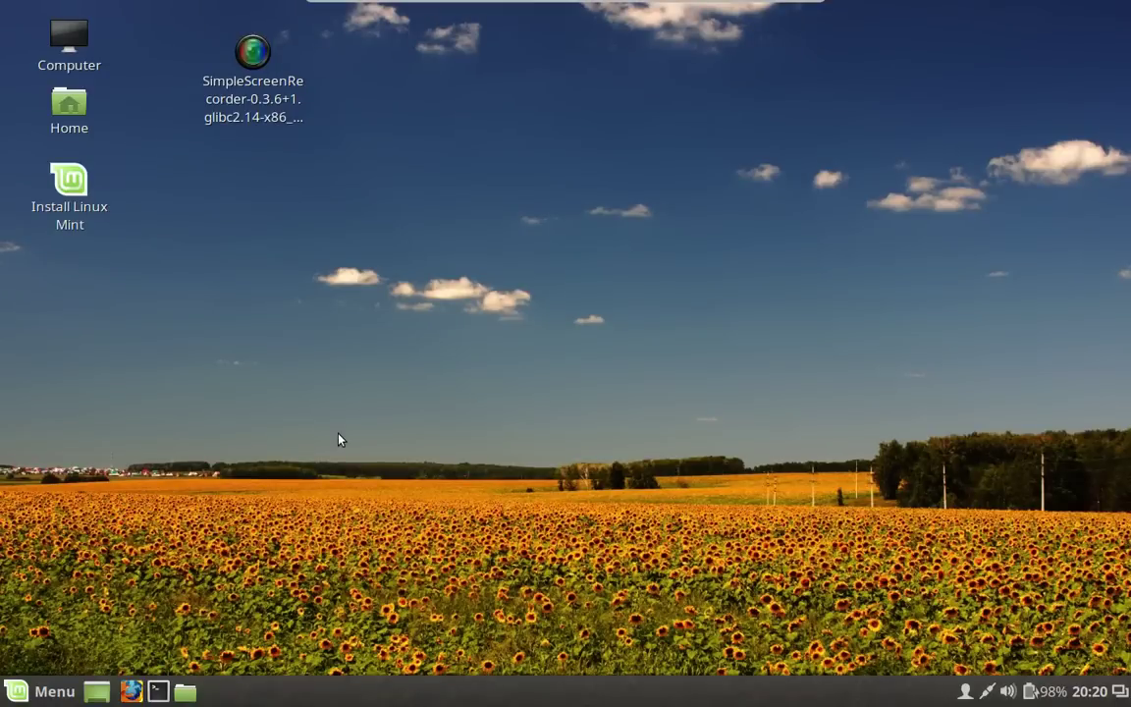